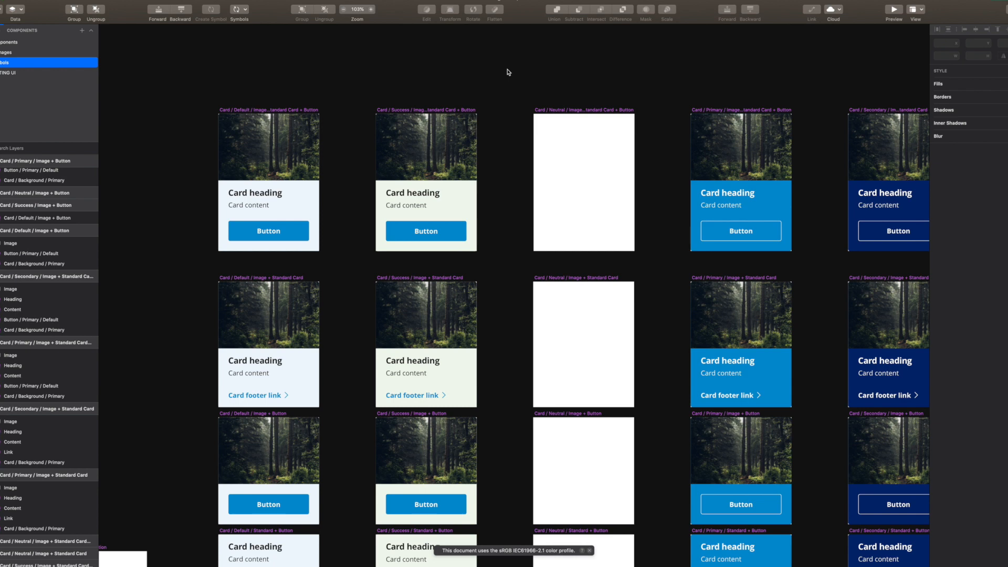
Open the Window menu to list the open Sketch documents
left_click(254, 0)
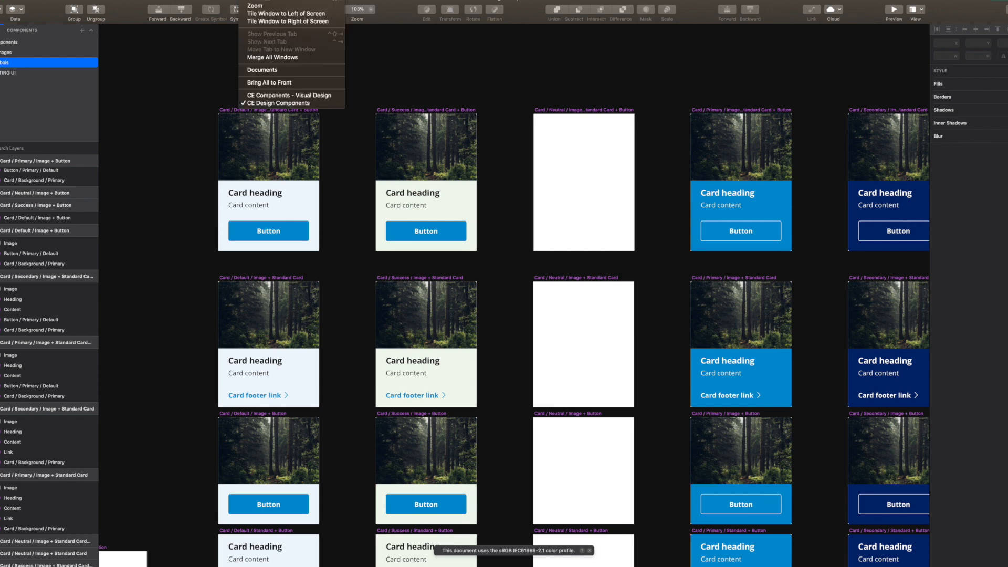
Switch to CE Components - Visual Design and zoom into its Primary, Secondary and Neutral card specs
left_click(288, 96)
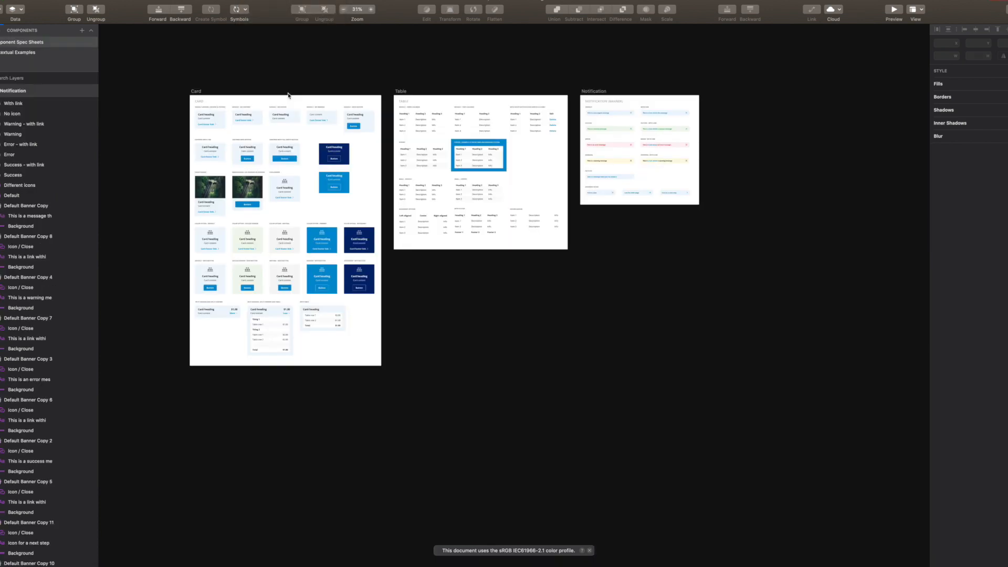
scroll(313, 205, "up", 5)
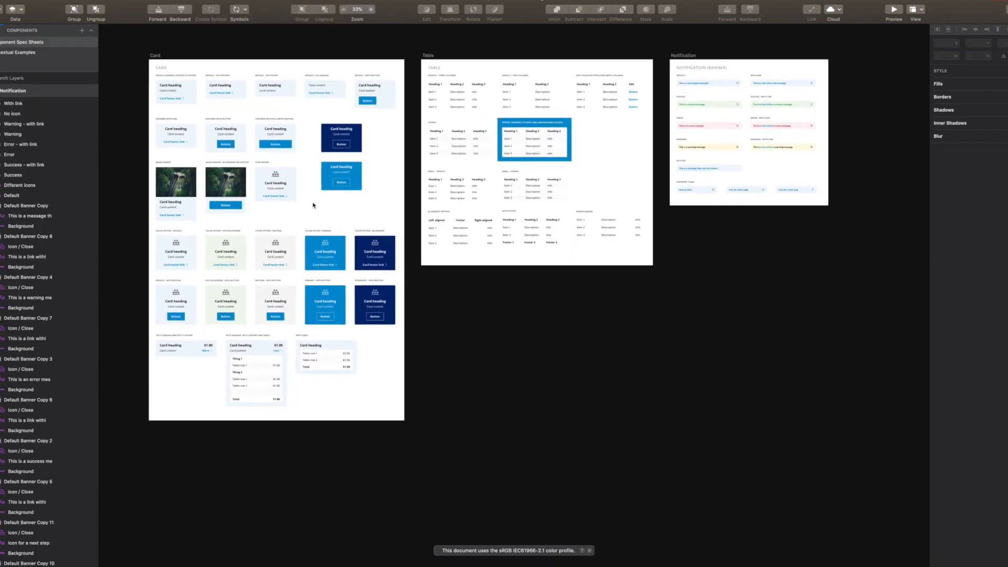
scroll(313, 205, "left", 5)
scroll(313, 206, "up", 2)
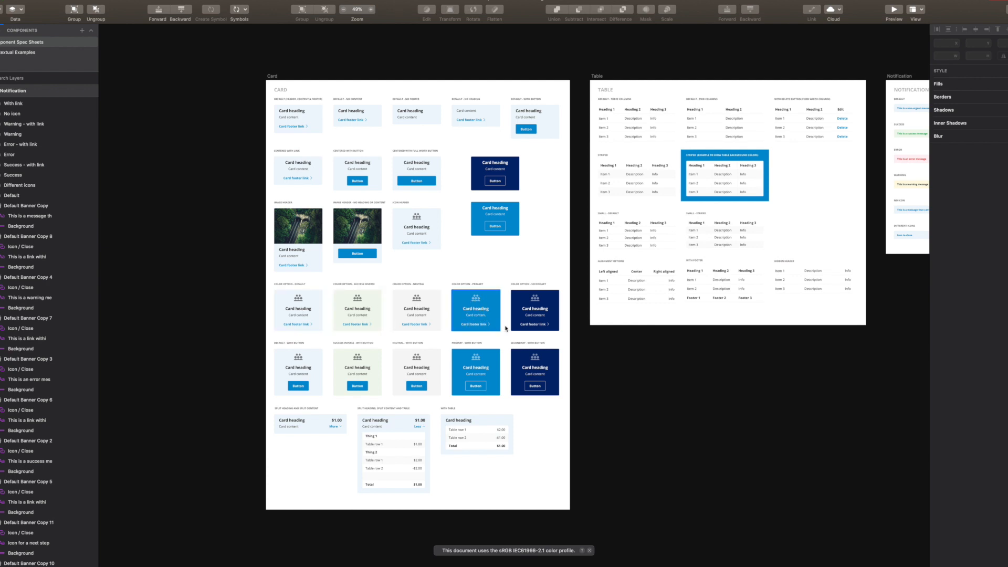
scroll(456, 300, "up", 5)
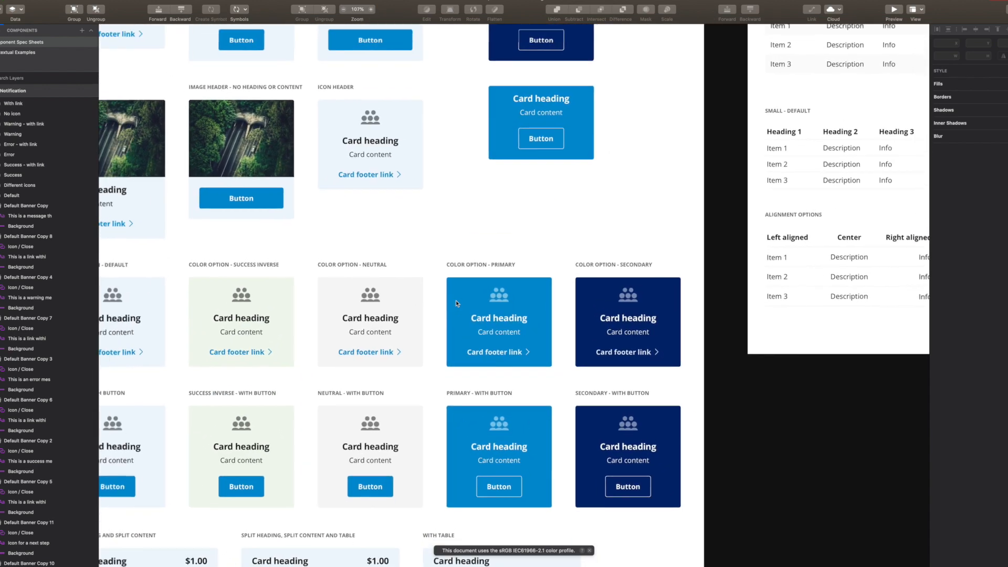
scroll(456, 303, "left", 4)
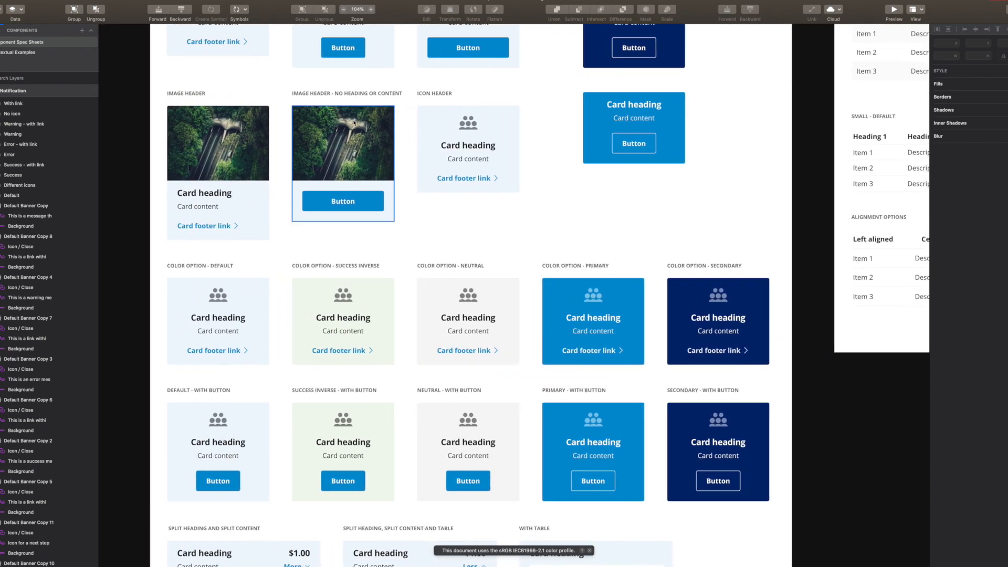
left_click(250, 0)
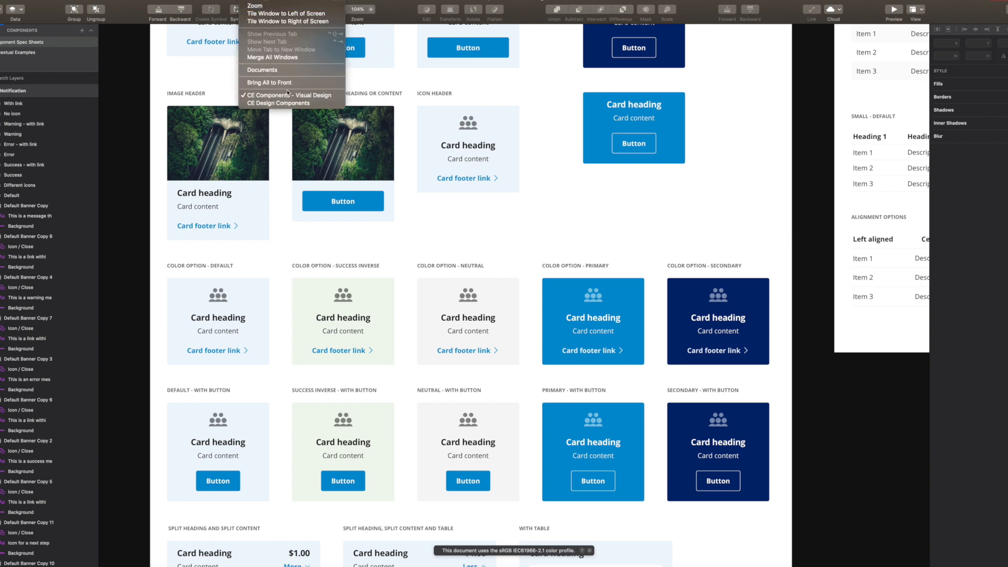
Return to CE Design Components and zoom to 173% on the Success, Neutral and Primary cards
left_click(288, 105)
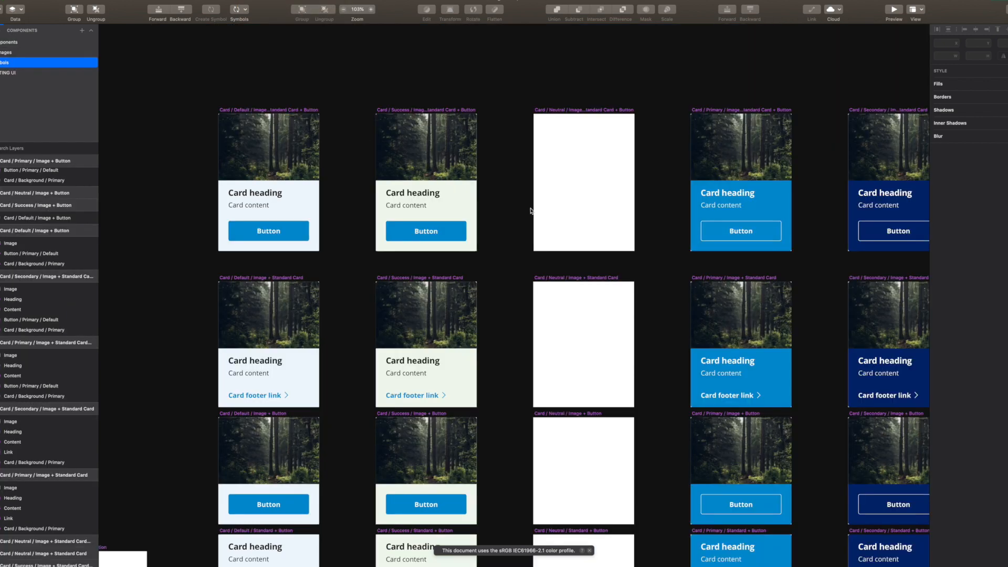
scroll(500, 196, "down", 10)
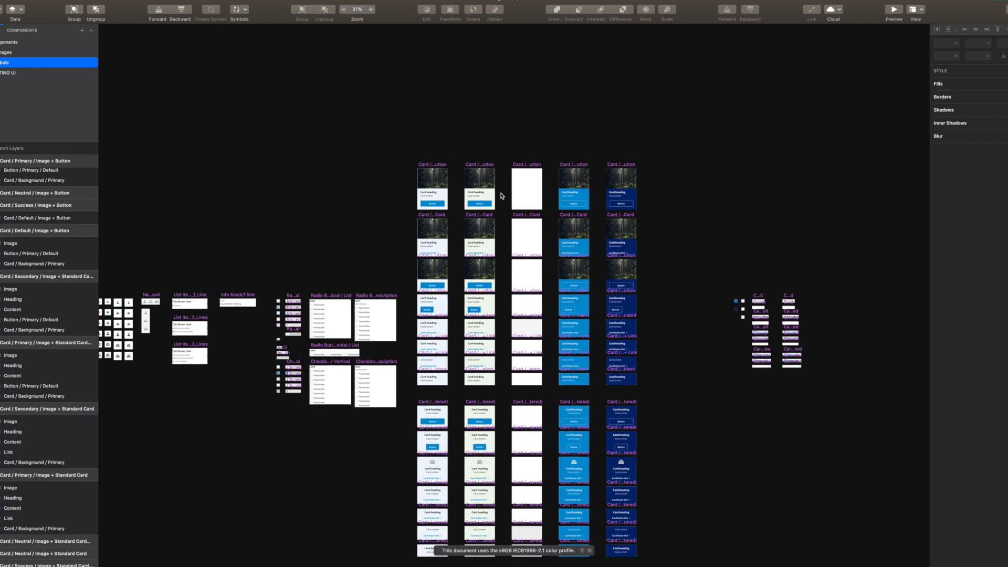
scroll(433, 231, "down", 2)
scroll(436, 229, "right", 1)
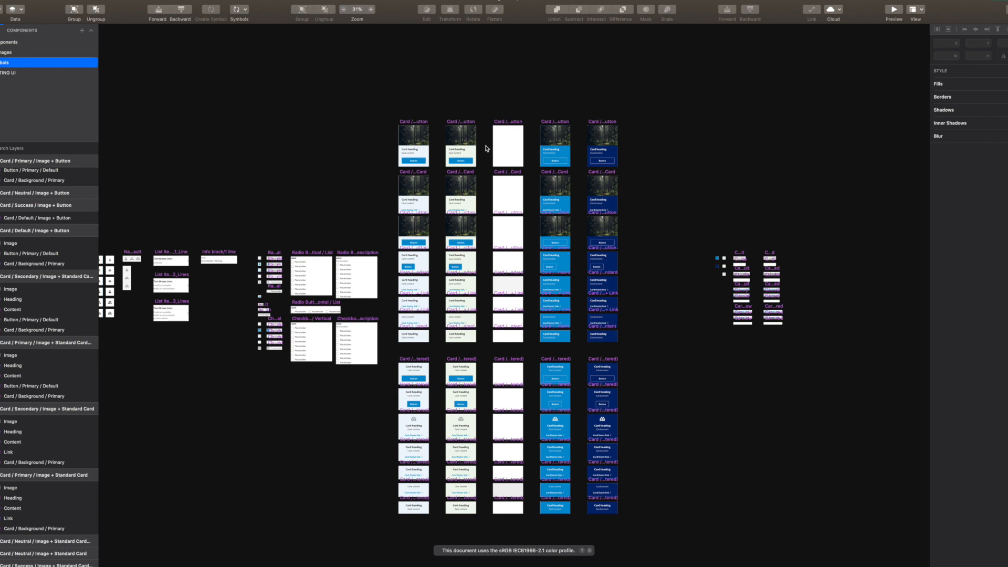
scroll(485, 148, "up", 10)
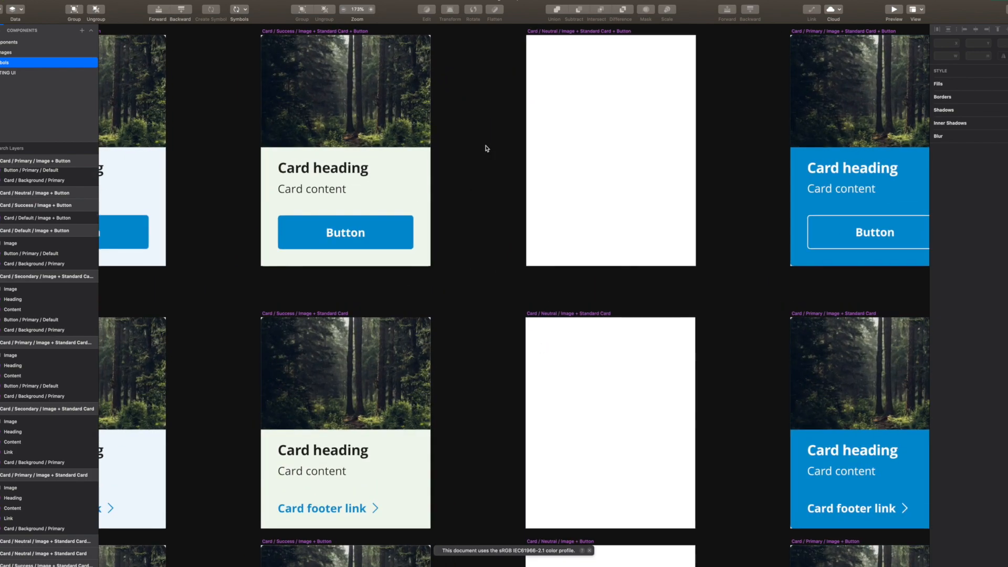
scroll(486, 149, "left", 5)
Inspect the Default card's image, background, heading, content and button layers, then list insertable symbols
left_click(390, 130)
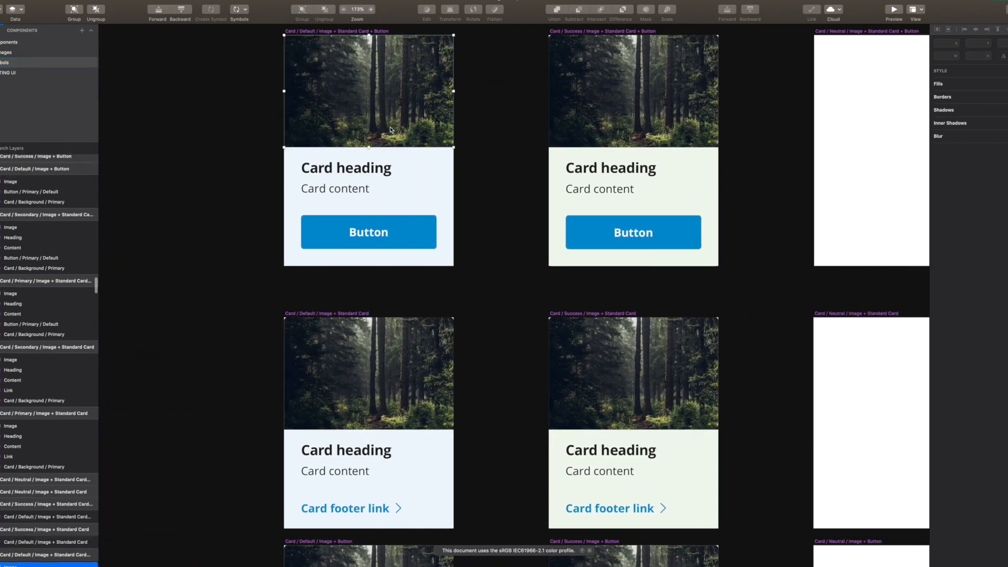
left_click(437, 193)
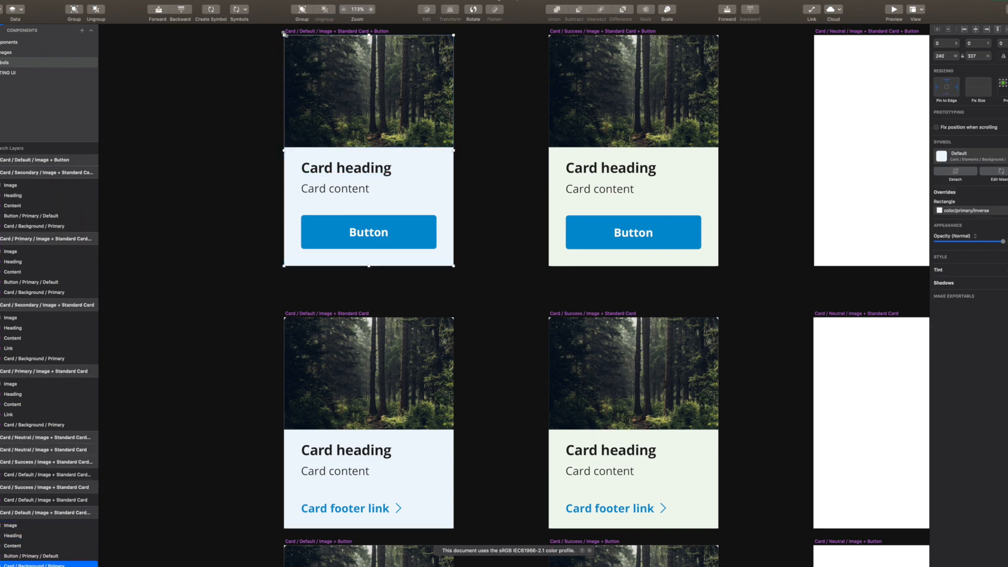
left_click(351, 168)
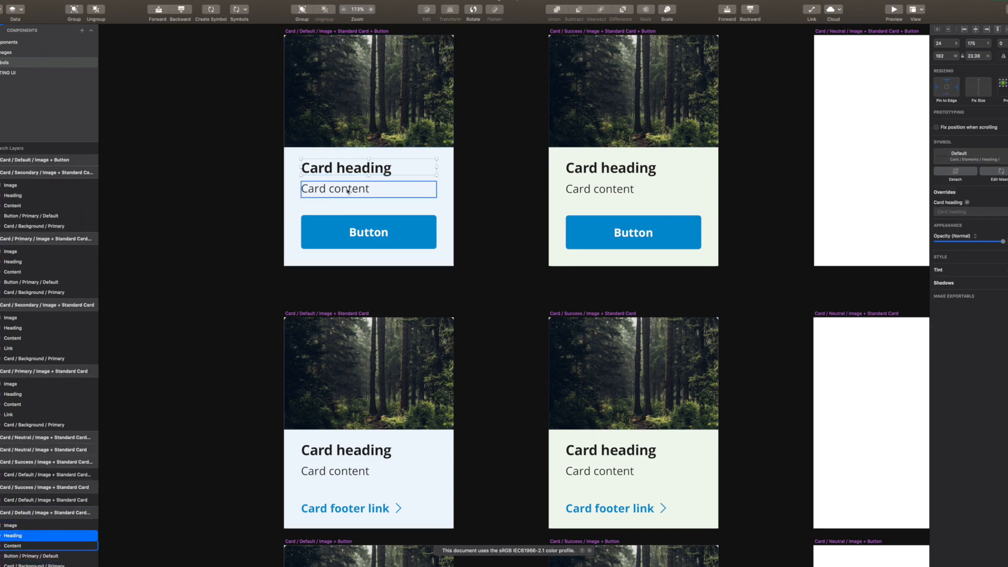
left_click(342, 189)
left_click(399, 232)
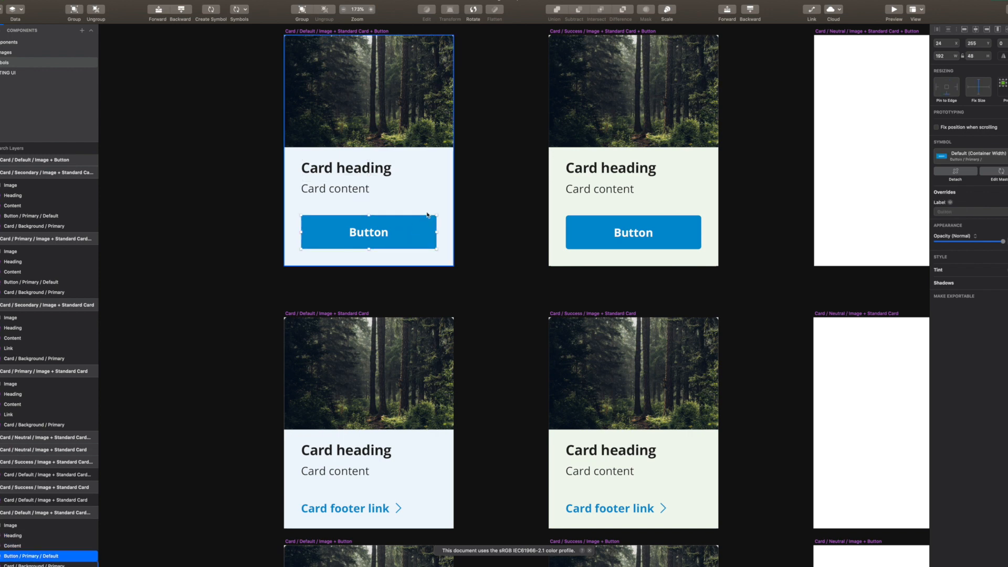
scroll(342, 210, "up", 2)
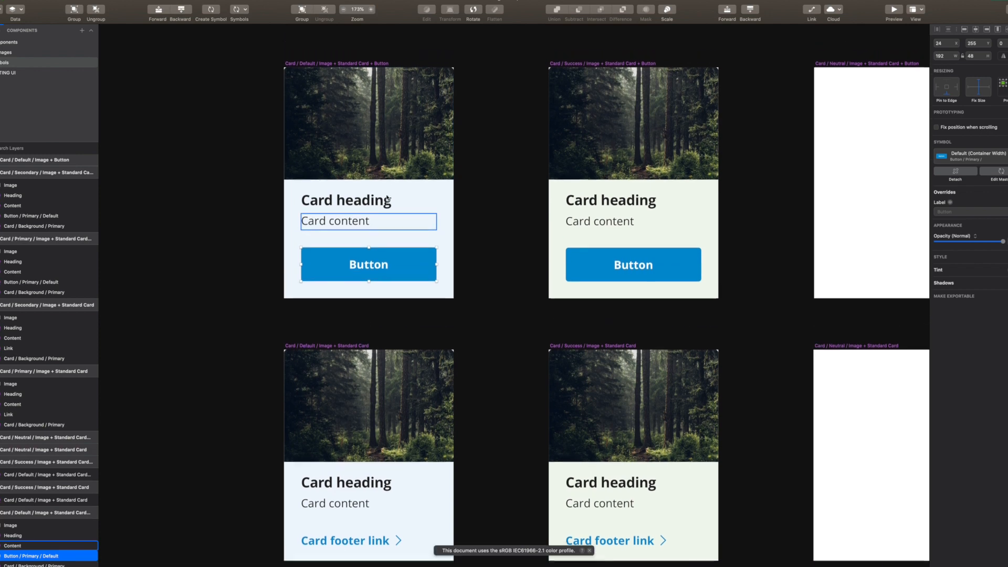
left_click(244, 13)
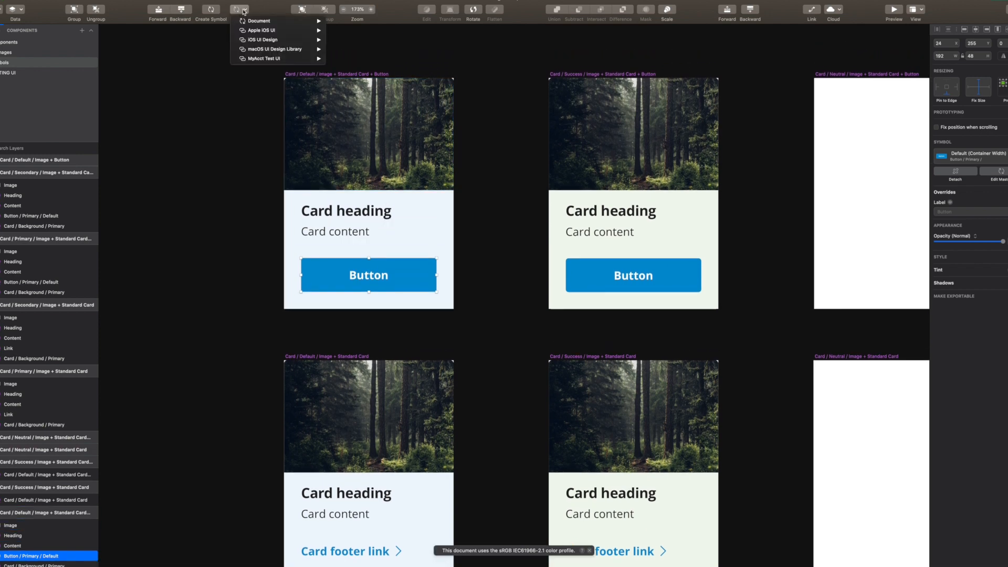
mouse_move(357, 34)
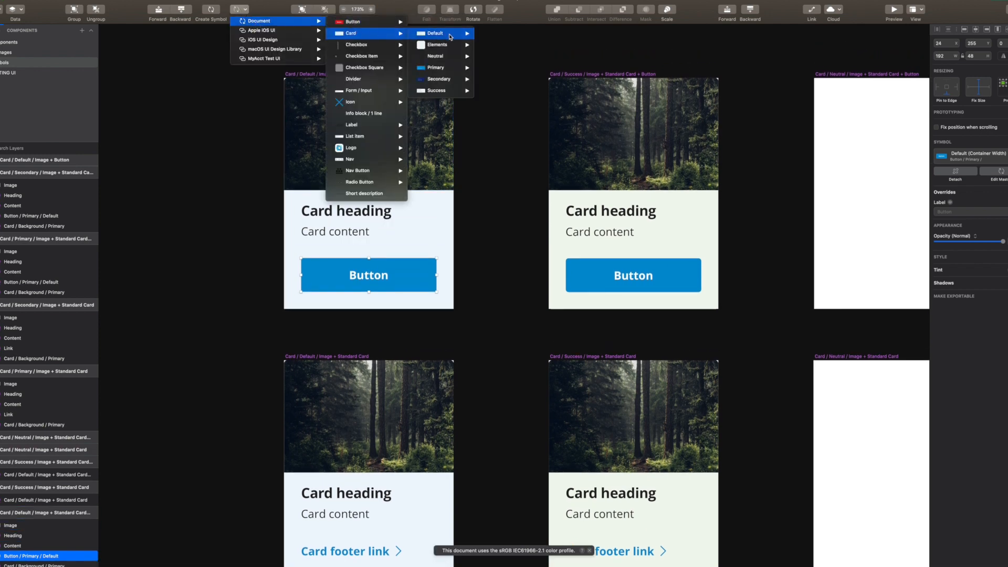
mouse_move(449, 36)
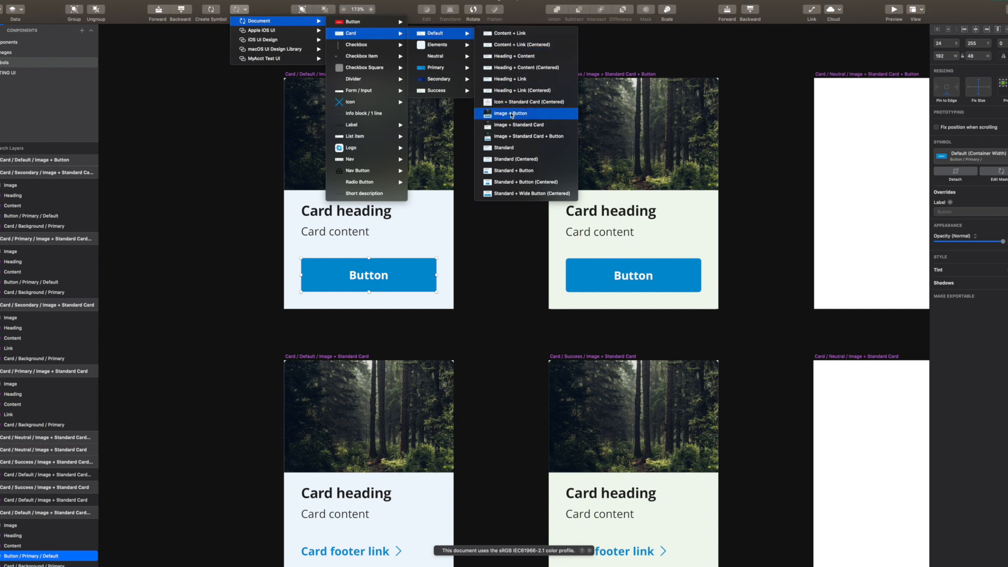
left_click(511, 115)
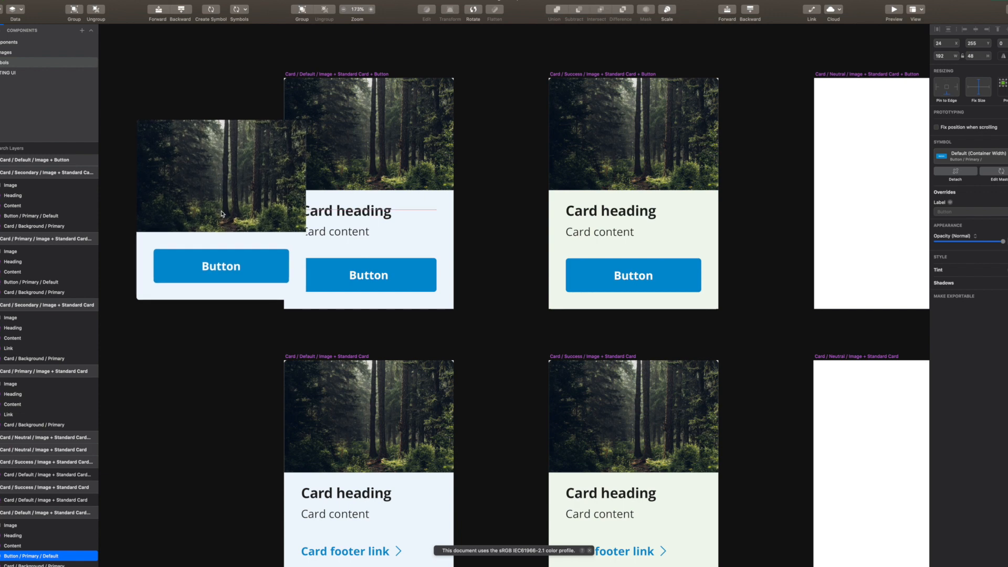
left_click(221, 213)
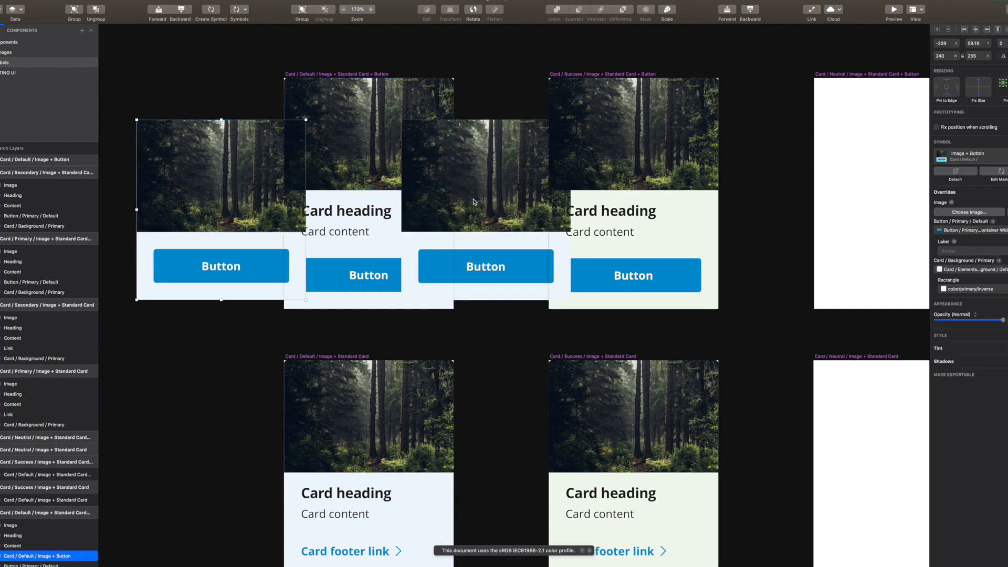
key("Delete")
left_click(241, 11)
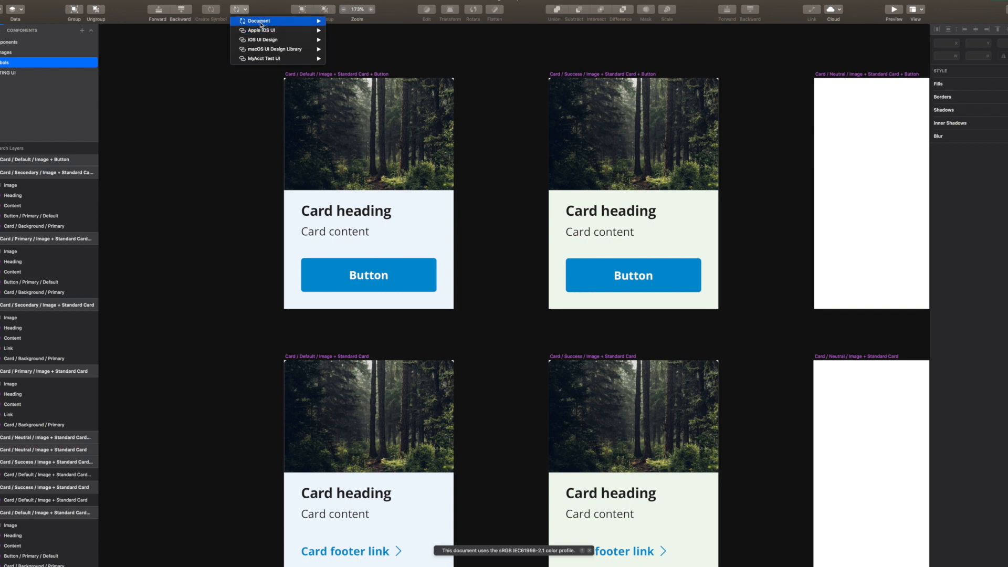
mouse_move(282, 24)
mouse_move(388, 33)
mouse_move(446, 37)
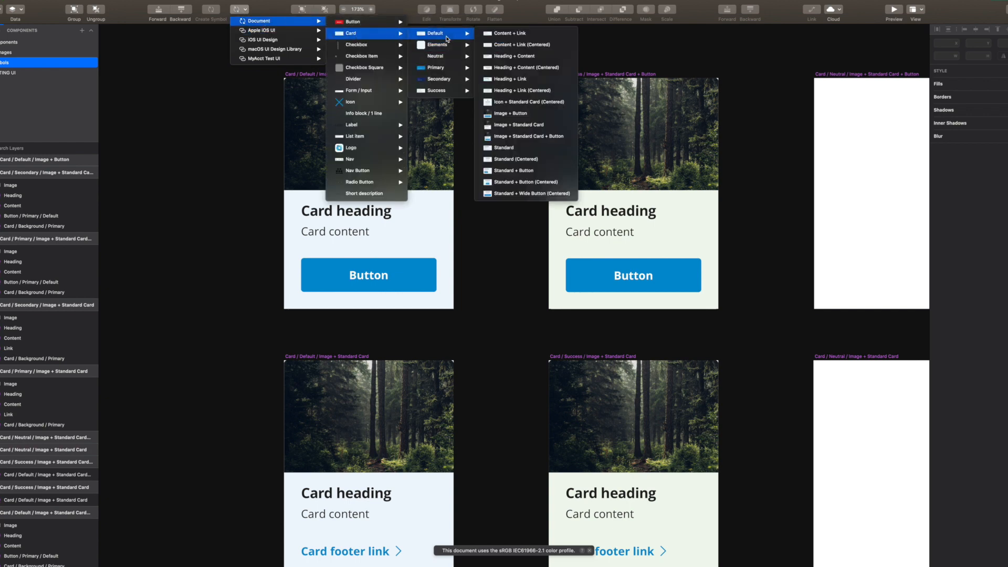
left_click(523, 125)
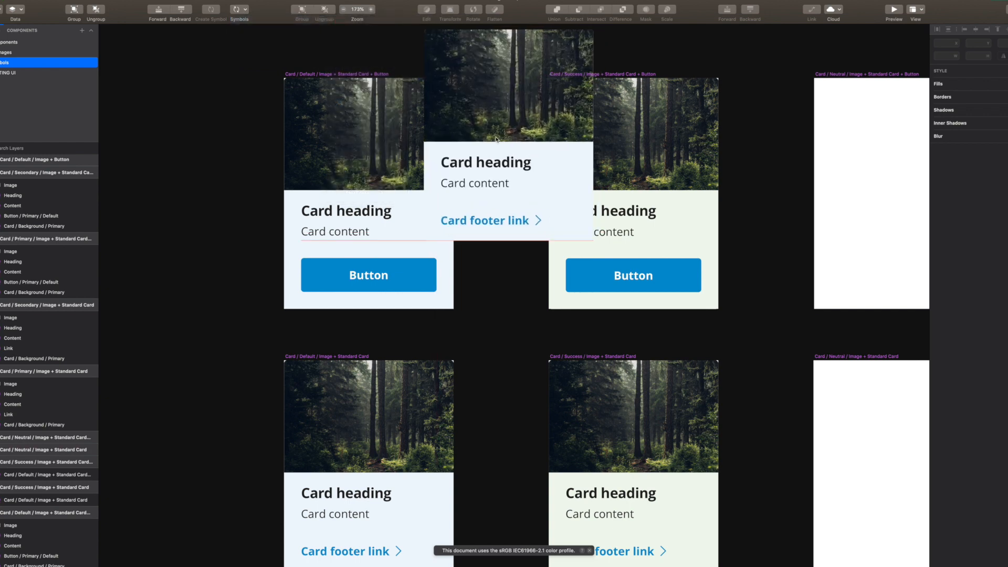
left_click(220, 198)
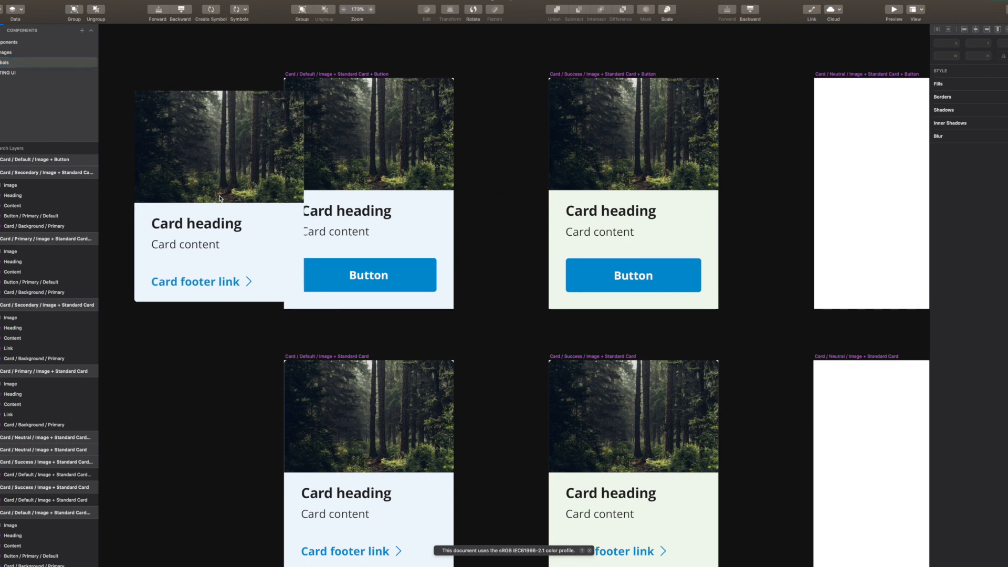
key("Delete")
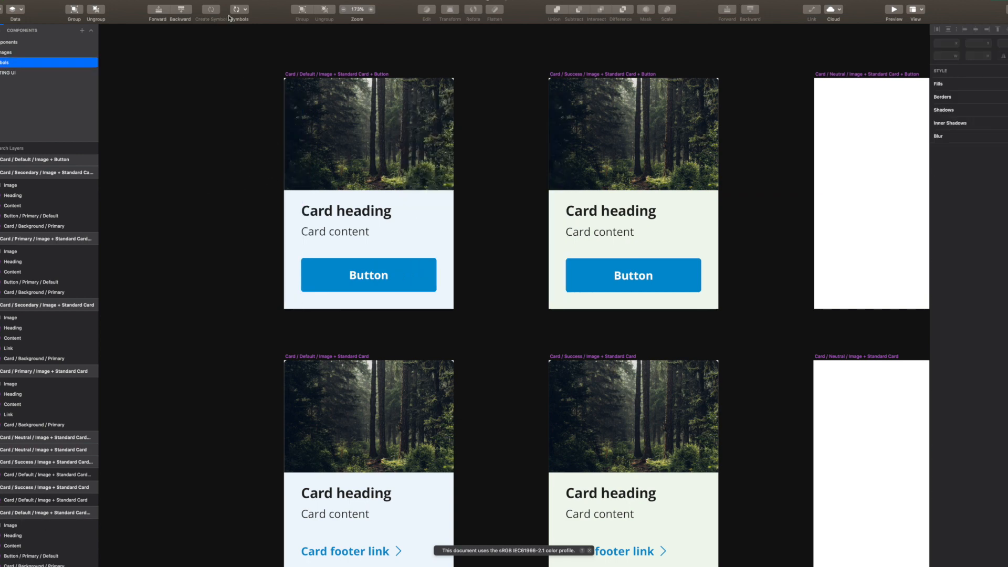
left_click(237, 11)
mouse_move(265, 22)
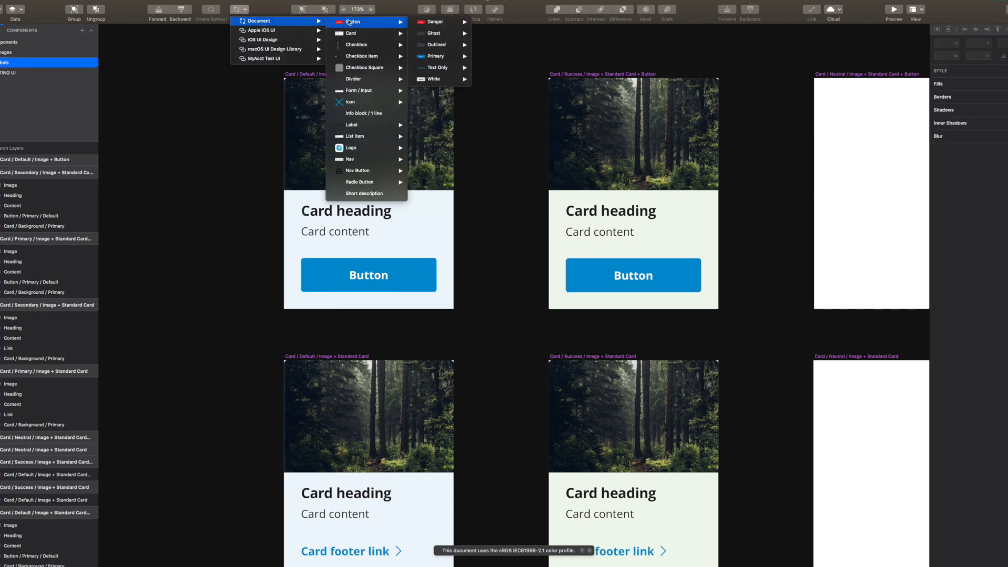
mouse_move(371, 34)
mouse_move(449, 37)
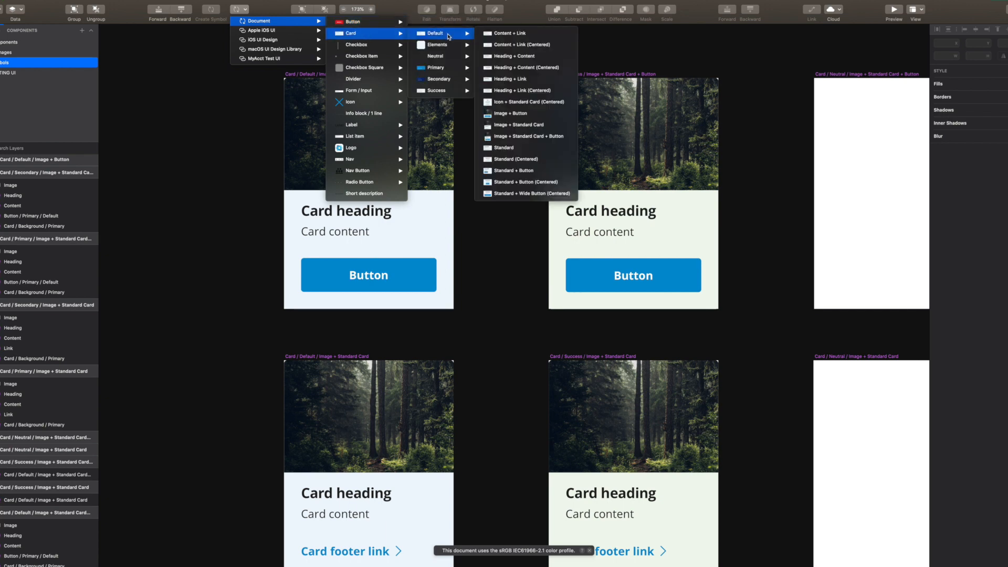
left_click(556, 138)
left_click(843, 223)
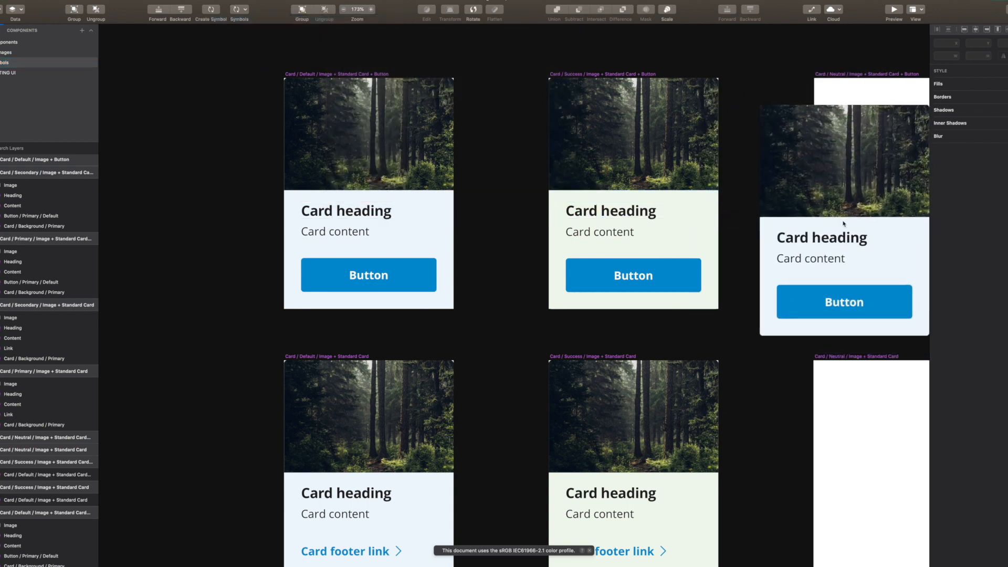
scroll(819, 189, "right", 3)
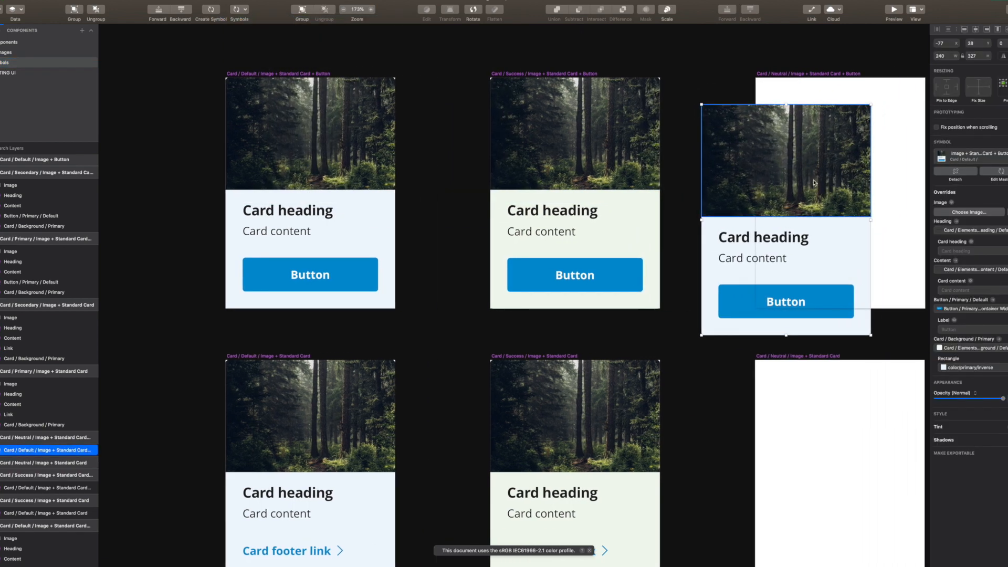
scroll(799, 177, "right", 15)
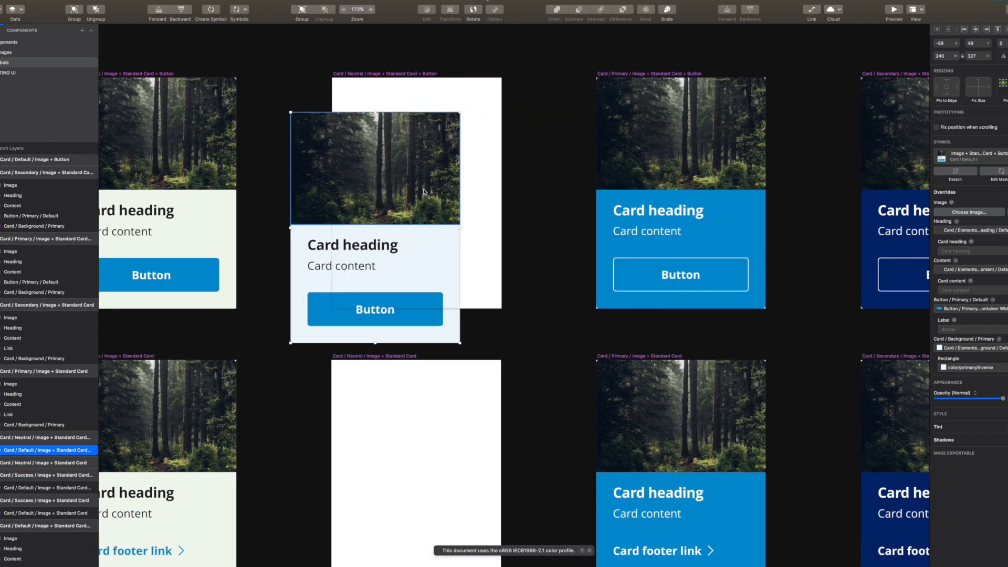
key("BackSpace")
left_click(651, 216)
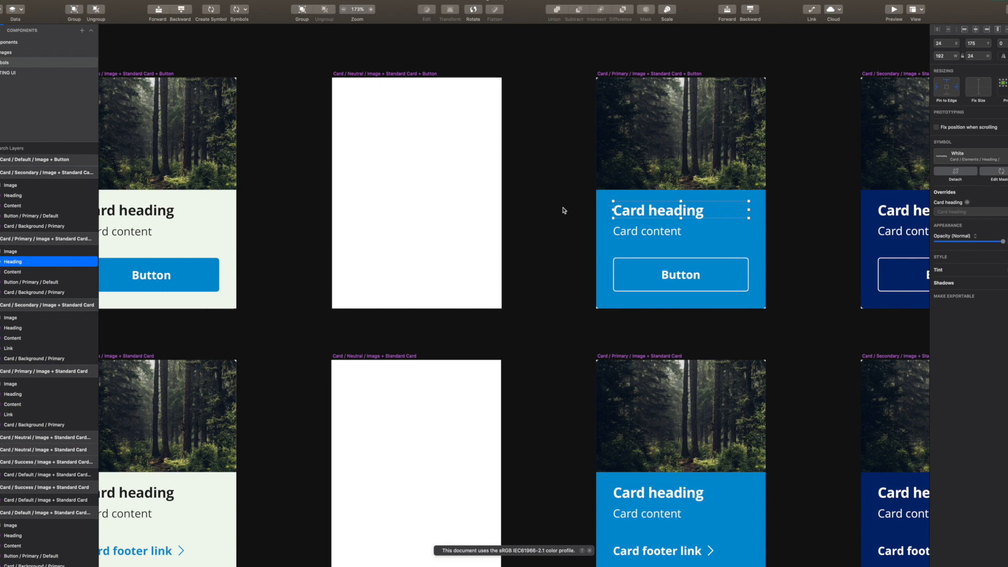
Check that the Default card's heading uses the Default Card / Elements / Heading symbol
scroll(563, 210, "left", 3)
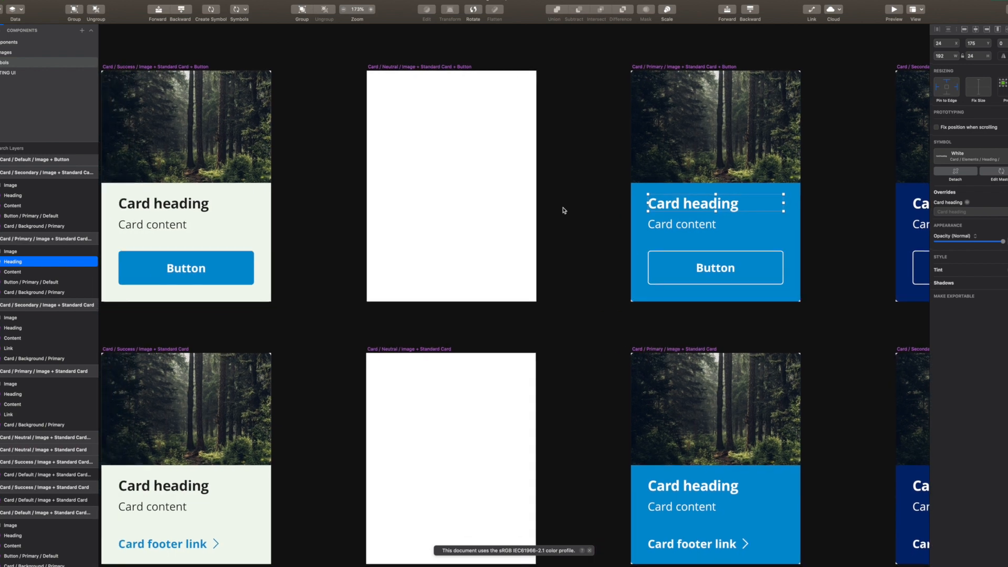
scroll(563, 210, "left", 10)
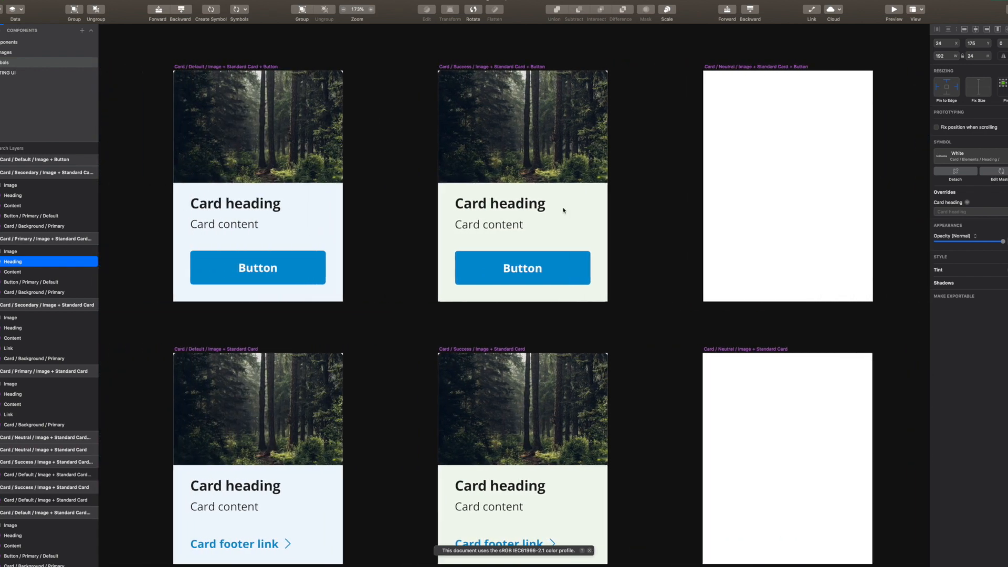
scroll(564, 210, "left", 3)
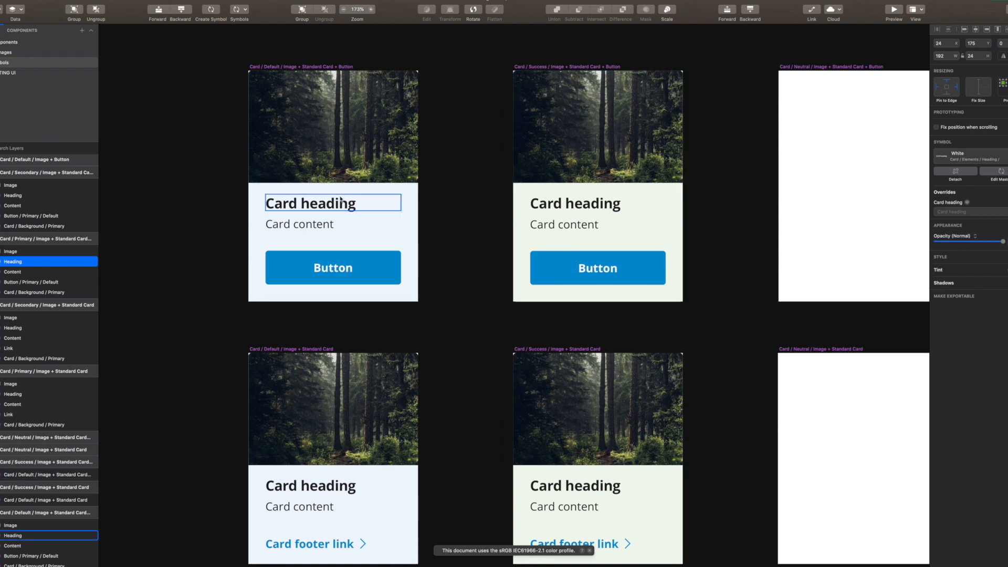
left_click(316, 209)
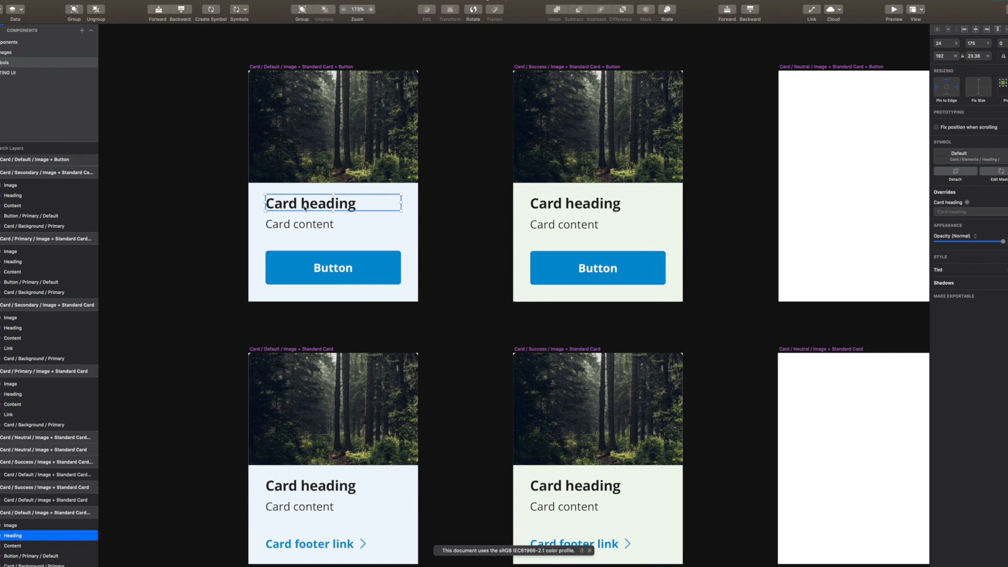
scroll(433, 210, "right", 2)
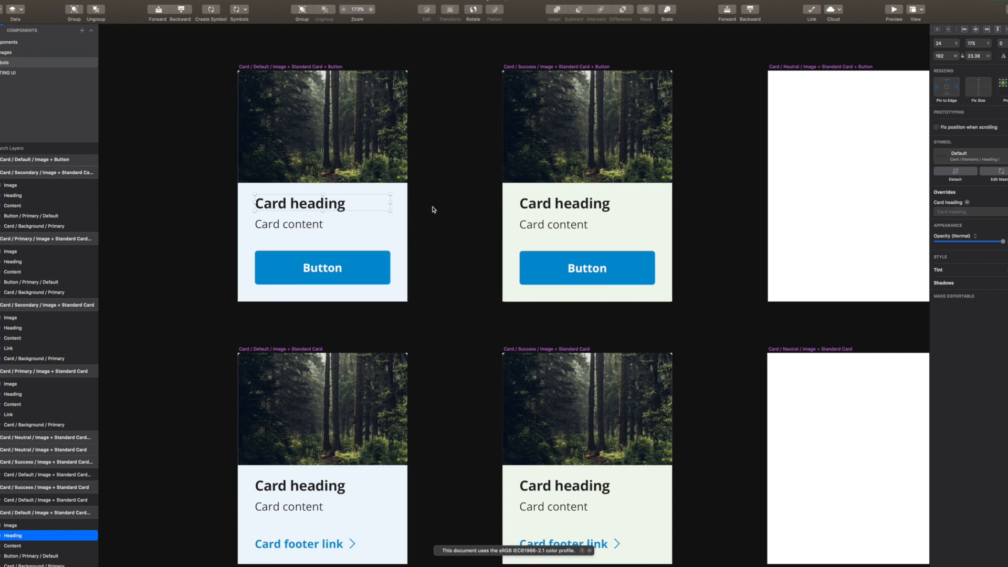
scroll(433, 209, "right", 5)
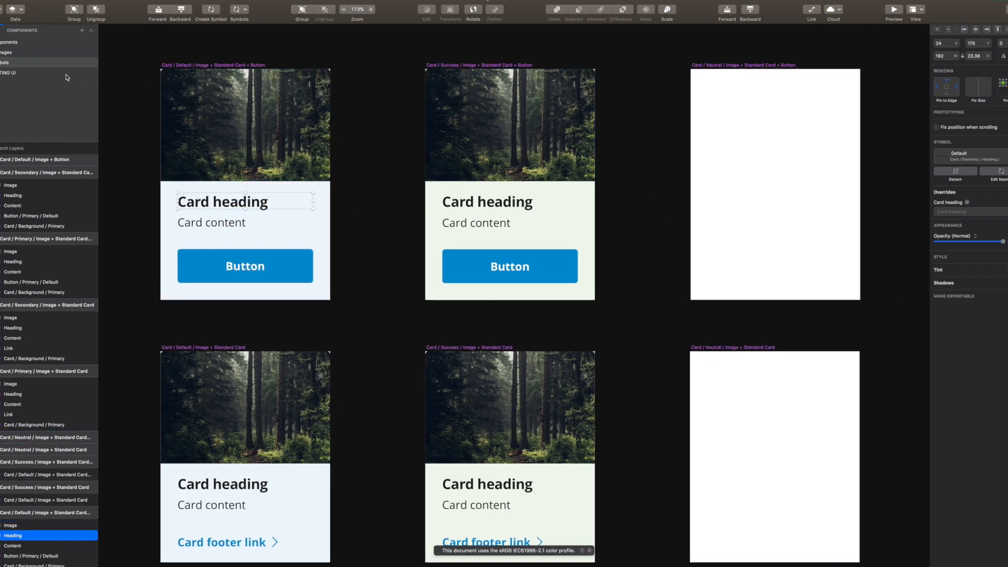
left_click(255, 0)
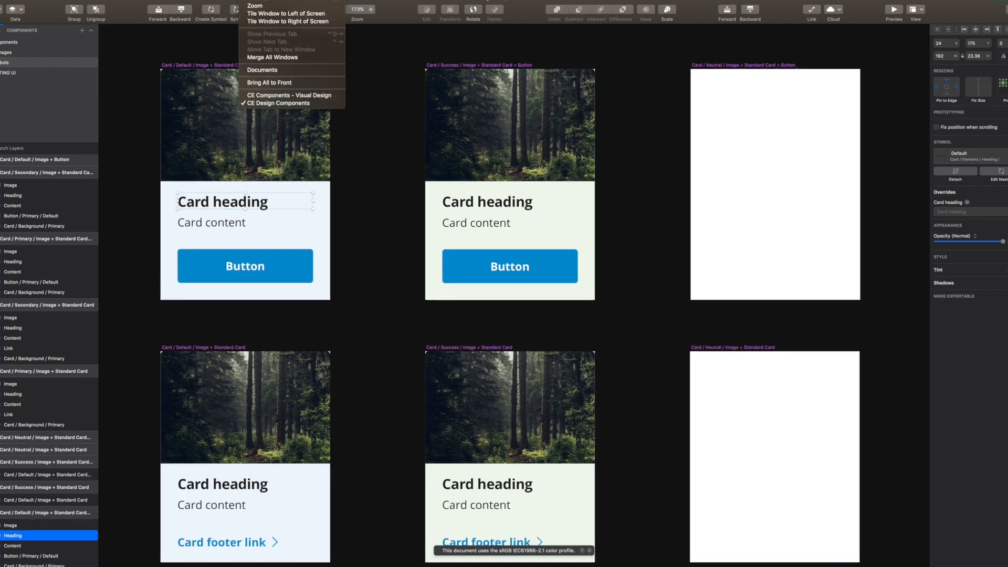
Review the card colour options in CE Components - Visual Design, then return to CE Design Components
left_click(282, 96)
left_click_drag(489, 242, 519, 128)
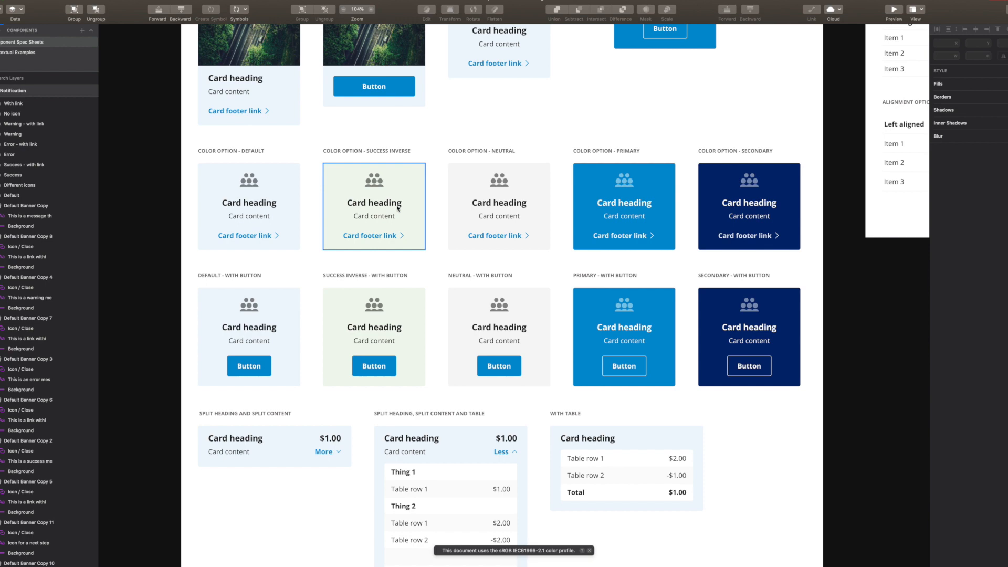
left_click(250, 1)
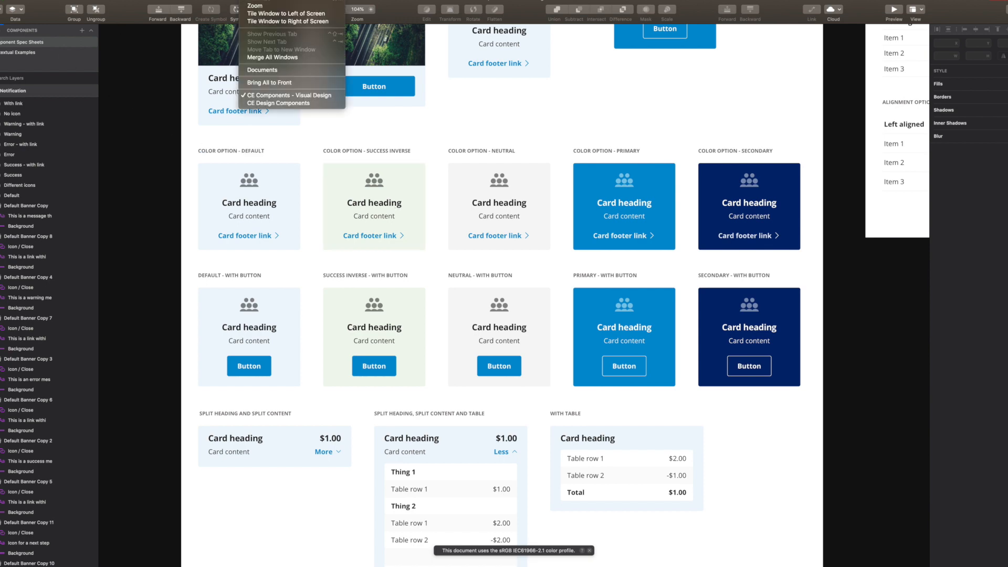
left_click(298, 105)
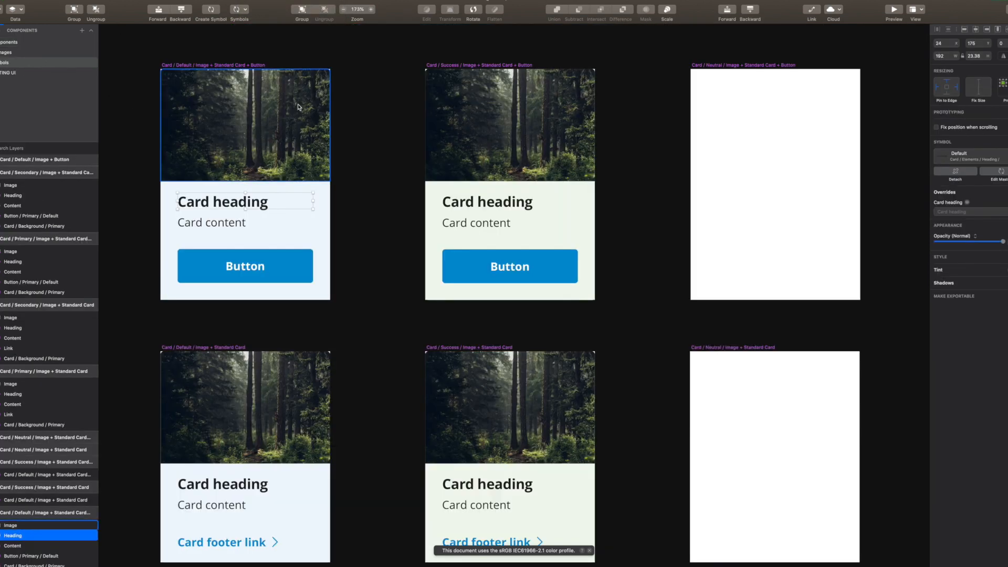
Select and inspect the empty Neutral card master between the Success and Primary symbols
left_click(391, 203)
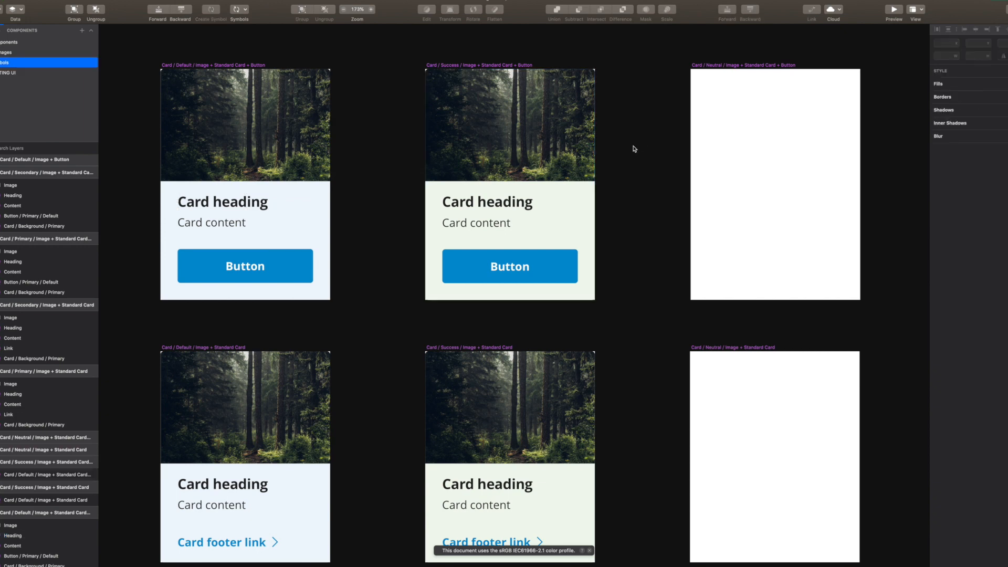
scroll(491, 157, "right", 5)
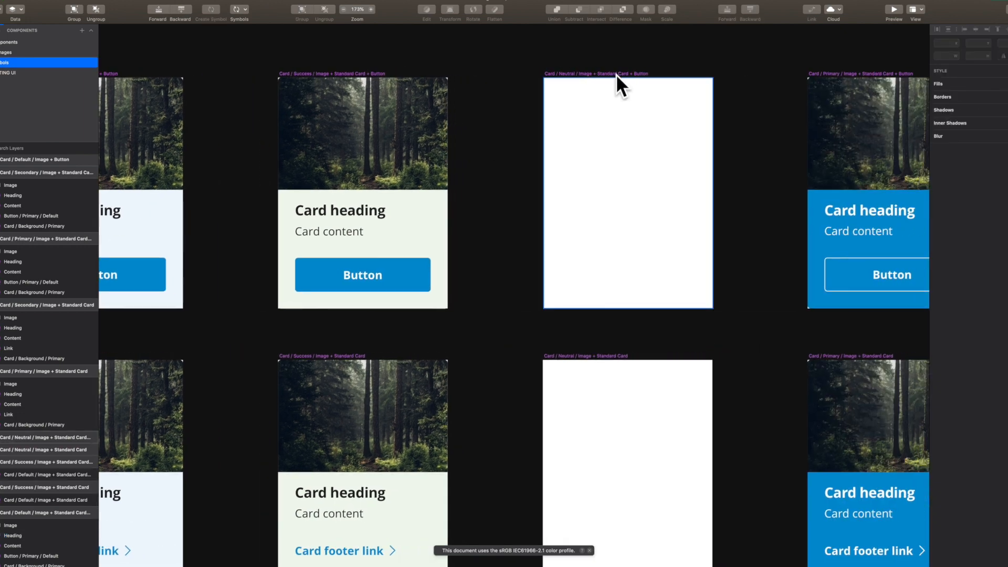
left_click(577, 75)
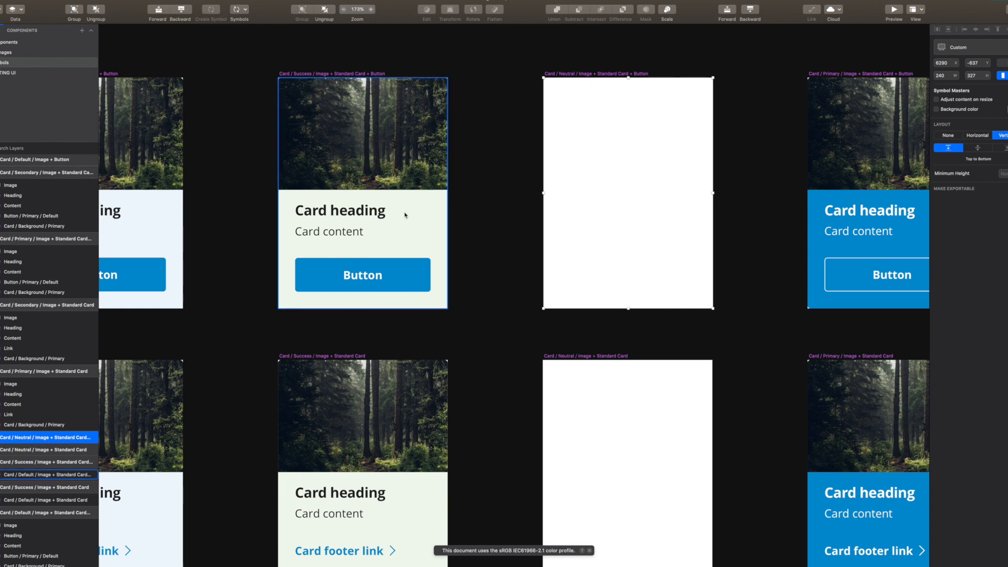
scroll(162, 222, "left", 3)
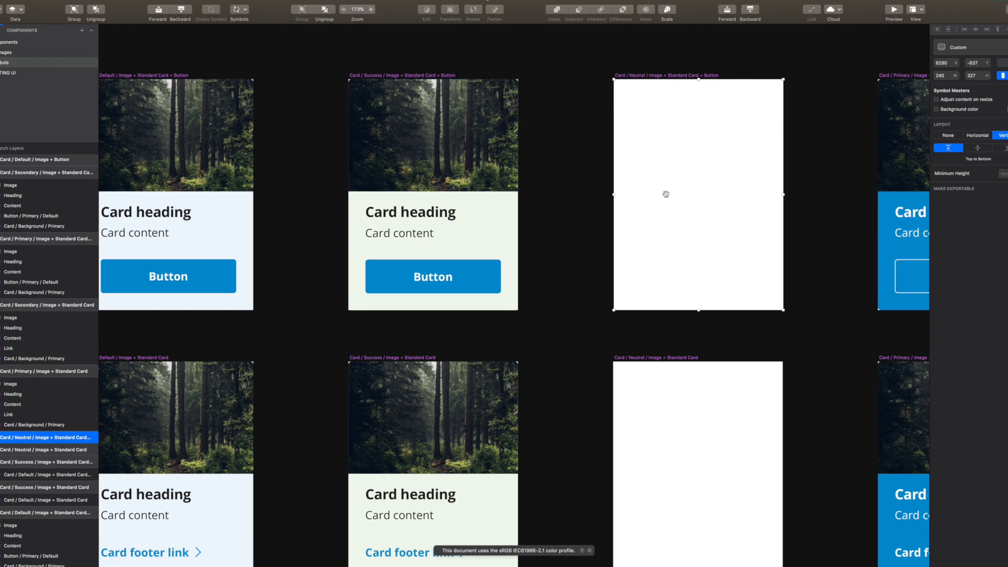
scroll(663, 194, "right", 4)
left_click(476, 196)
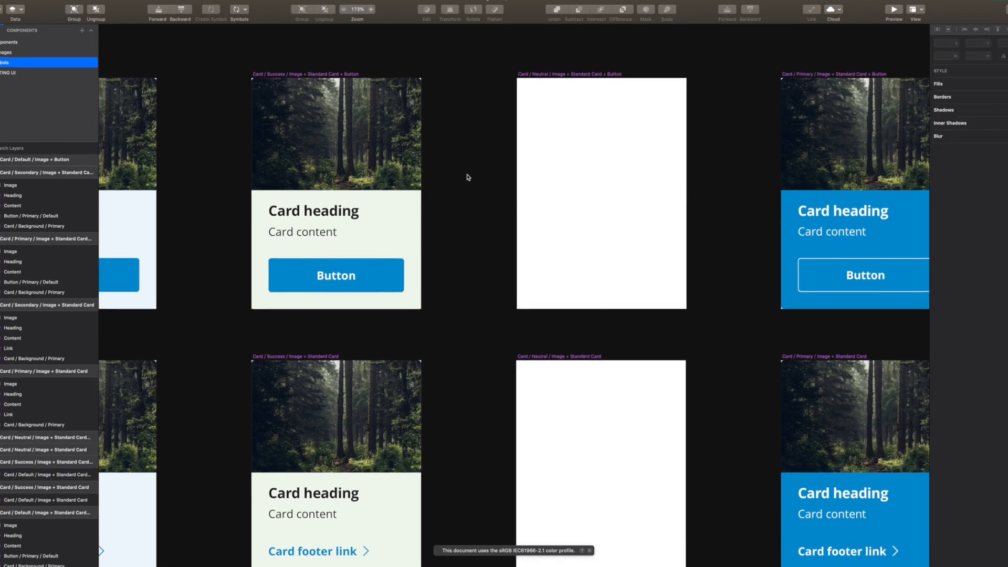
Browse Symbols > Document > Card > Default in the insert symbols list
left_click(240, 10)
mouse_move(248, 20)
mouse_move(362, 33)
mouse_move(451, 37)
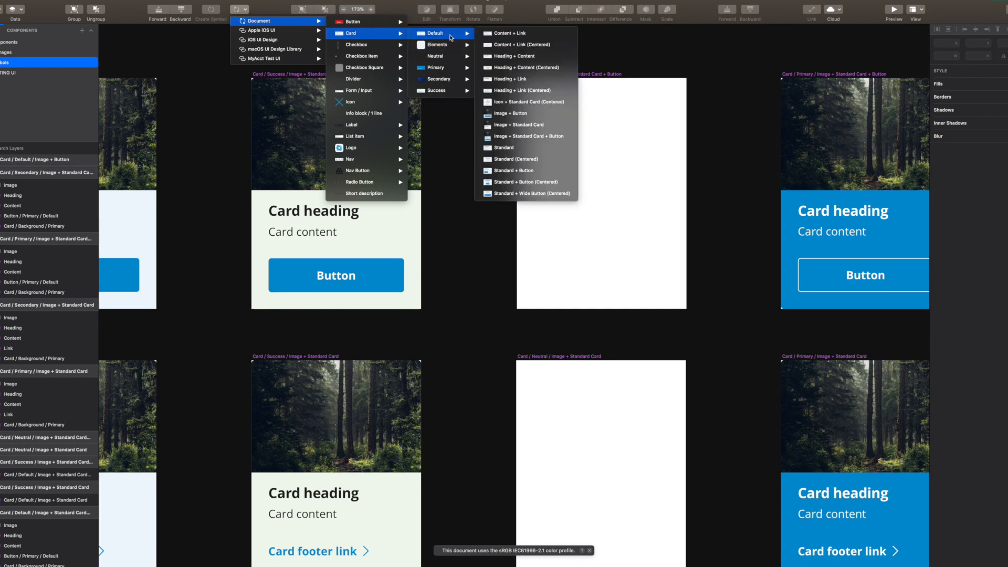
Place a Default Image + Standard Card + Button symbol onto the empty Neutral artboard
left_click(204, 169)
scroll(345, 166, "left", 5)
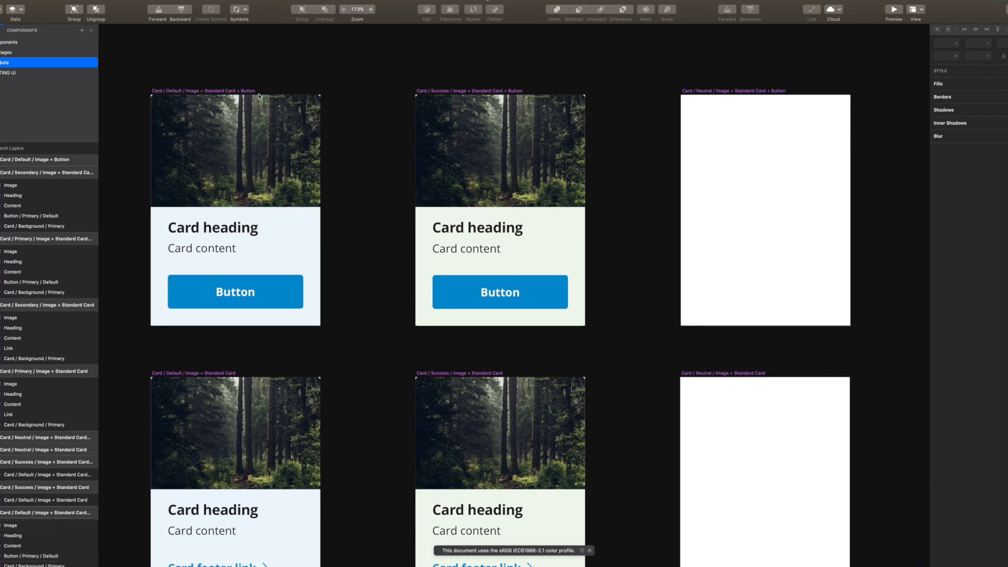
left_click(237, 8)
mouse_move(285, 22)
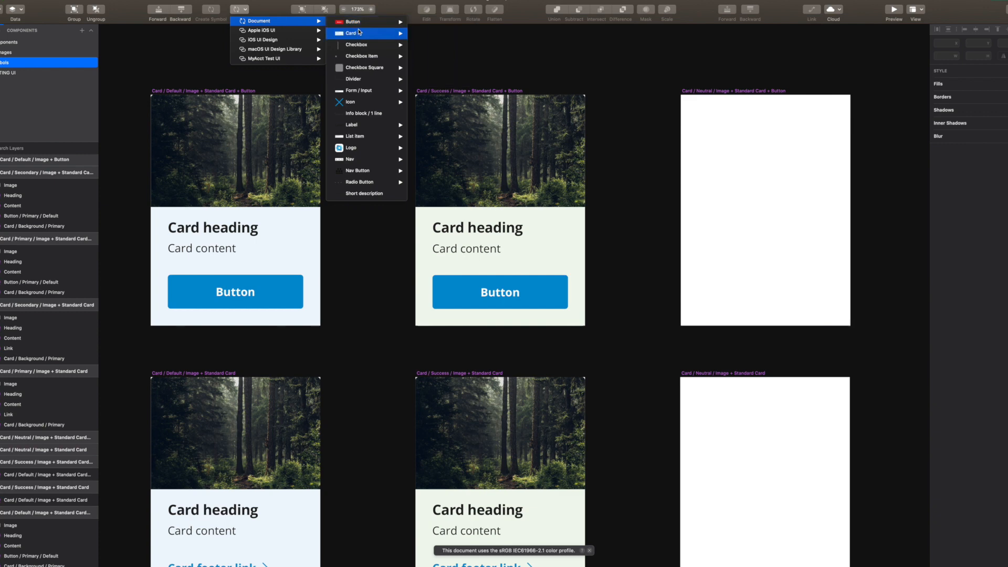
mouse_move(357, 33)
mouse_move(436, 33)
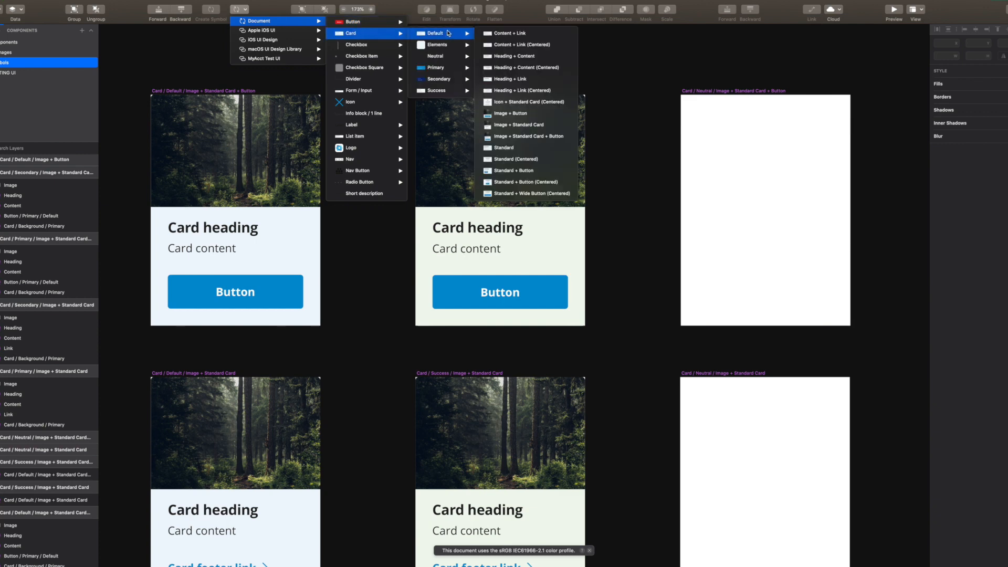
left_click(536, 138)
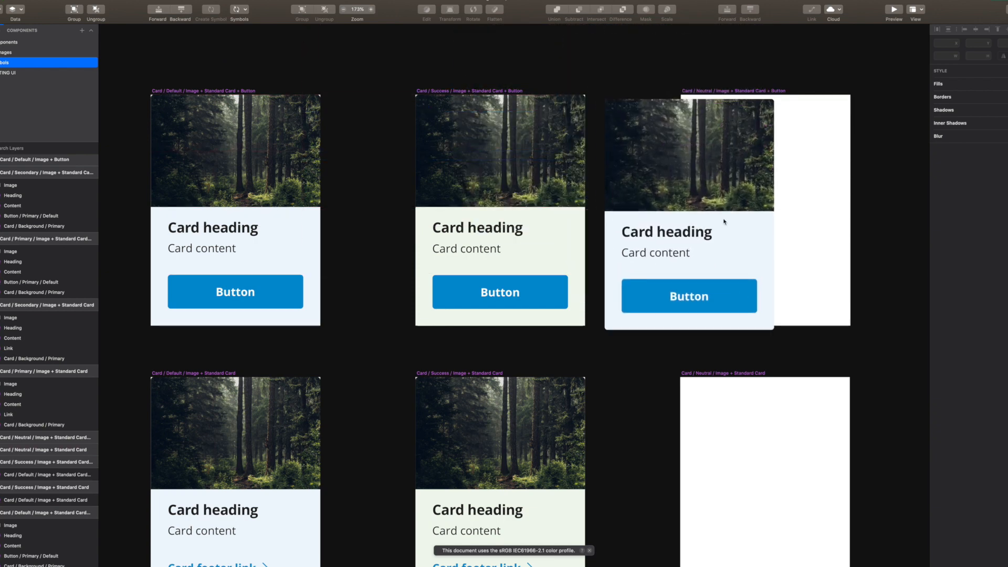
left_click_drag(765, 212, 768, 213)
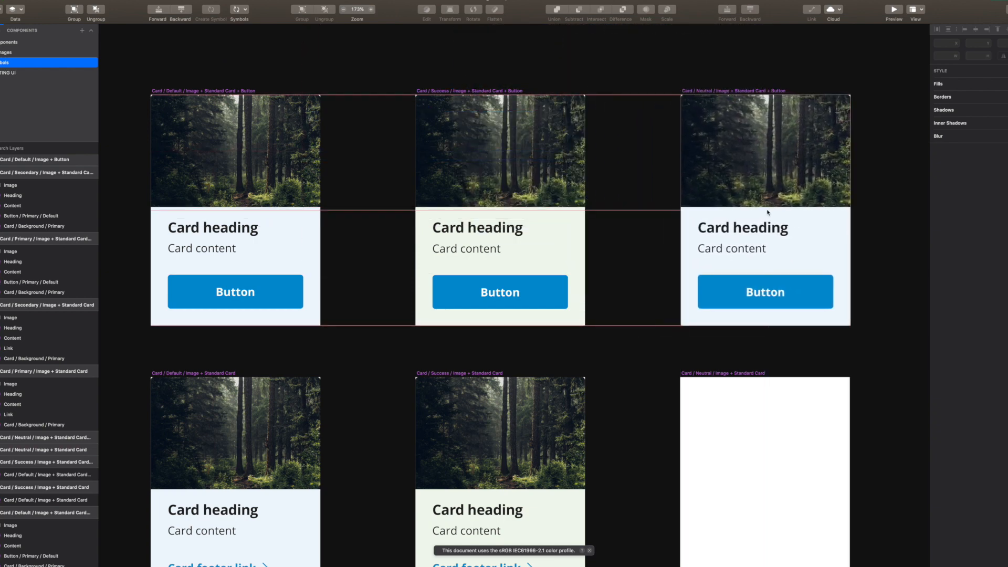
left_click(767, 213)
left_click(638, 196)
left_click_drag(623, 206, 574, 196)
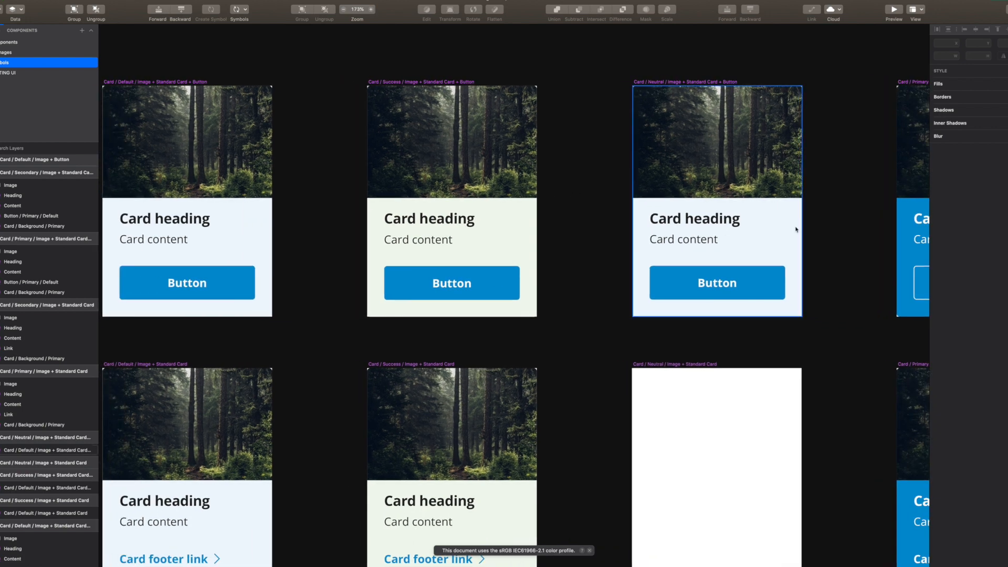
Set the placed card's Card / Background override to Neutral for a light grey fill
left_click(795, 230)
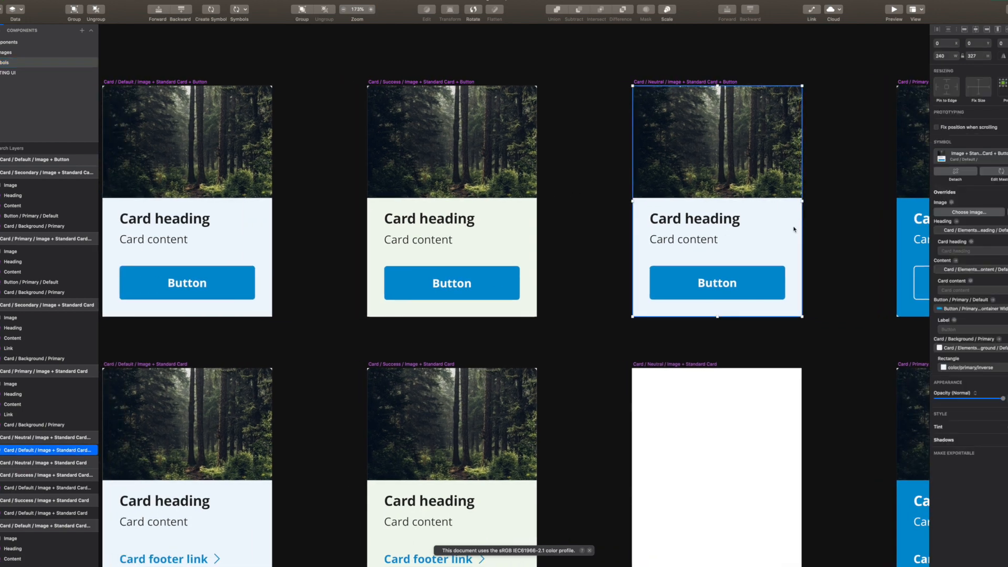
left_click(988, 348)
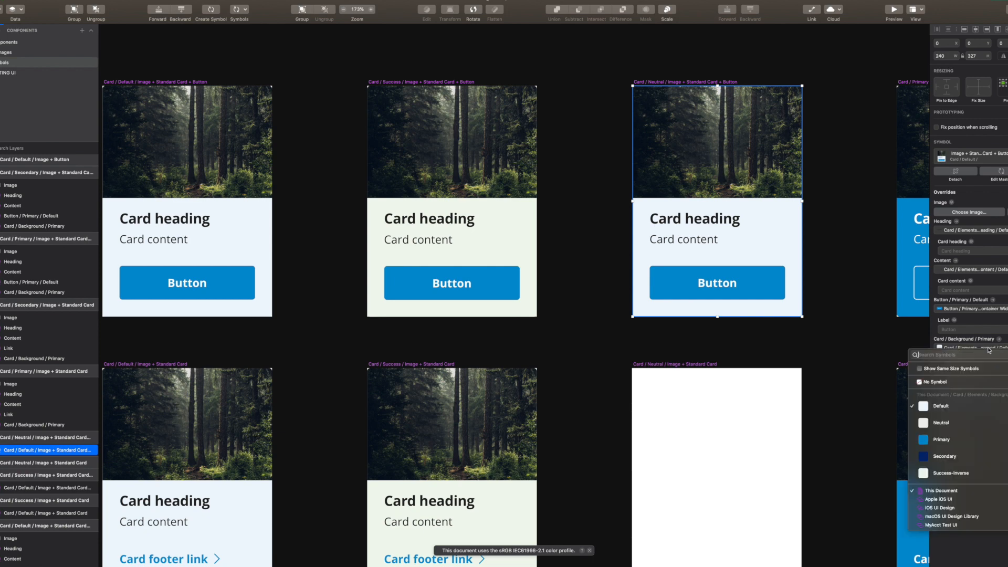
left_click(958, 425)
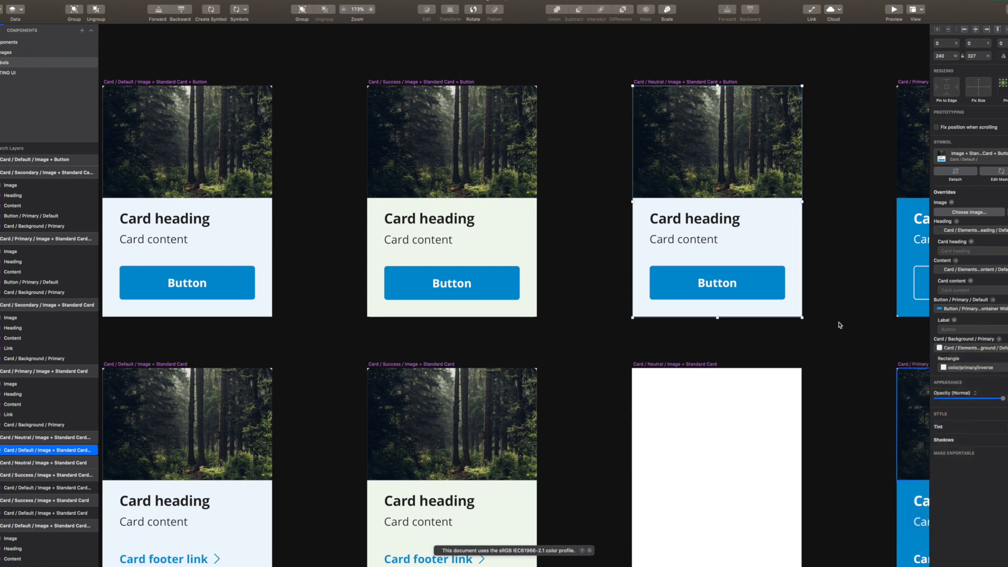
left_click(837, 242)
scroll(819, 252, "right", 2)
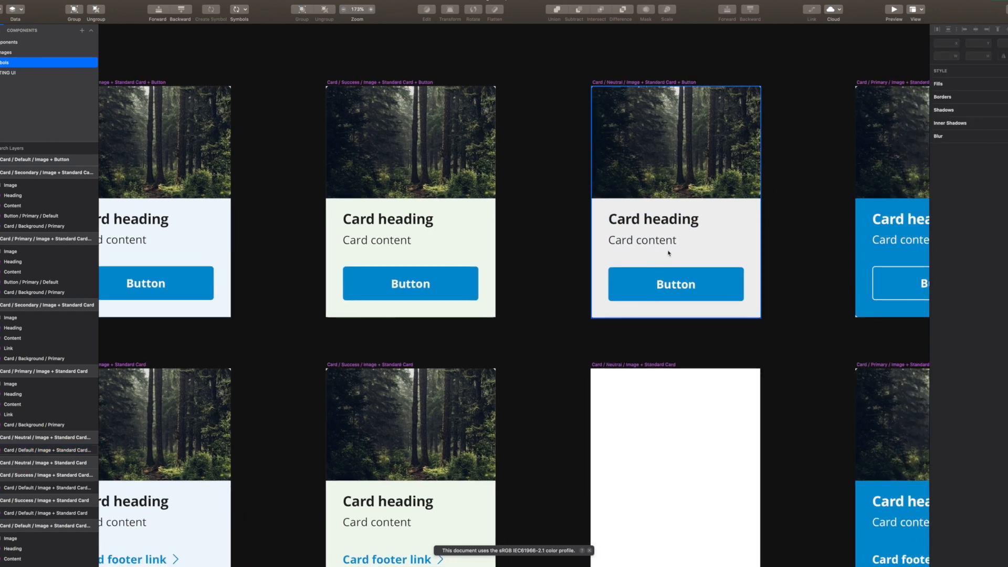
scroll(590, 238, "left", 3)
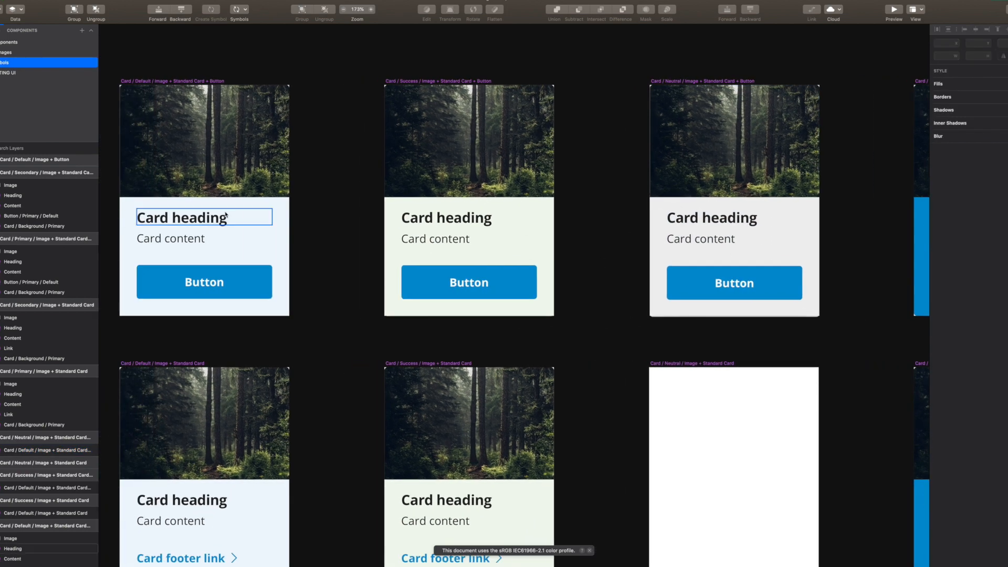
Nudge the Default card's heading up to Y 167, then back down to Y 175
left_click(216, 220)
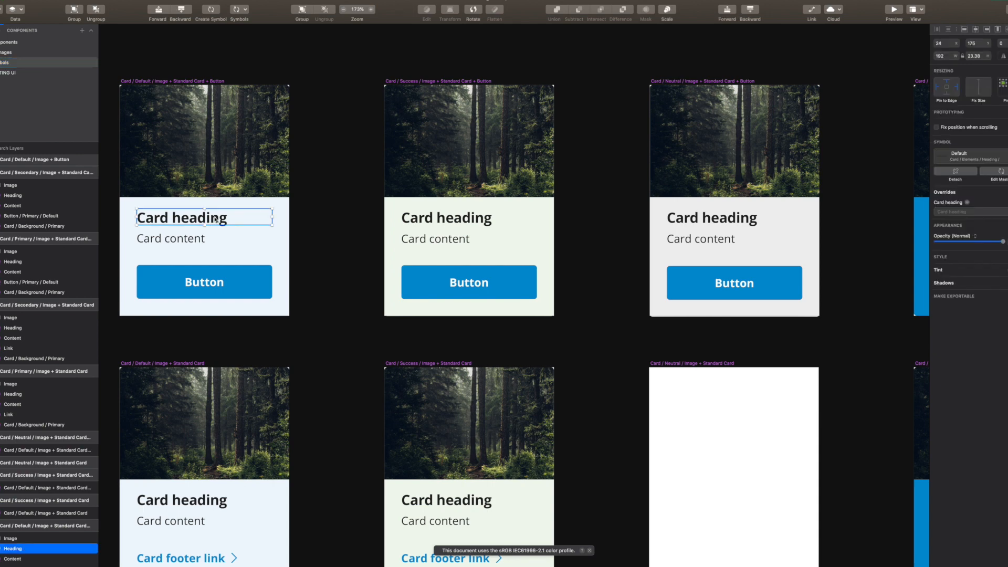
key("Up")
key("Up")
key("Up")
key("Up")
key("Up")
key("Up")
key("Up")
key("Up")
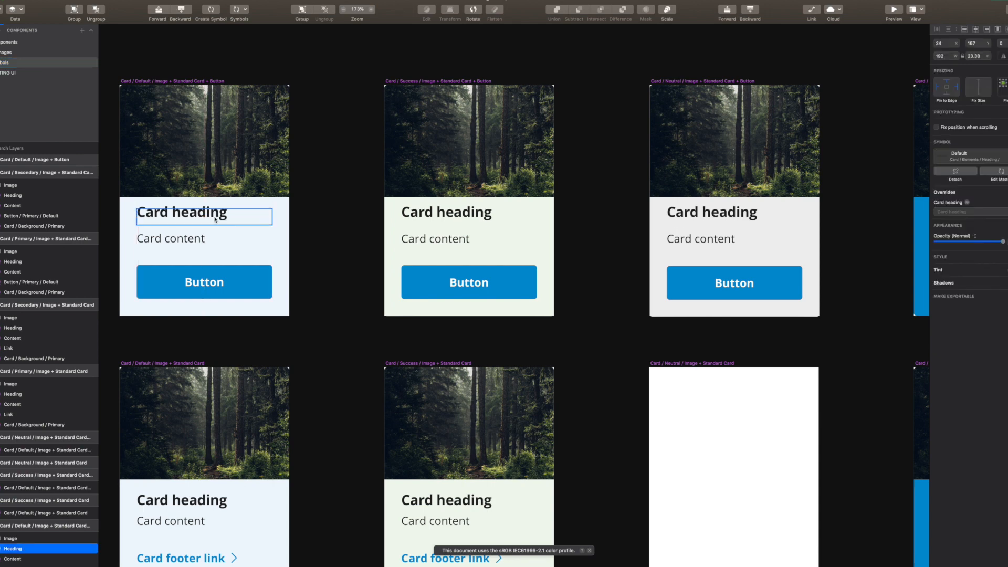
key("shift+Down")
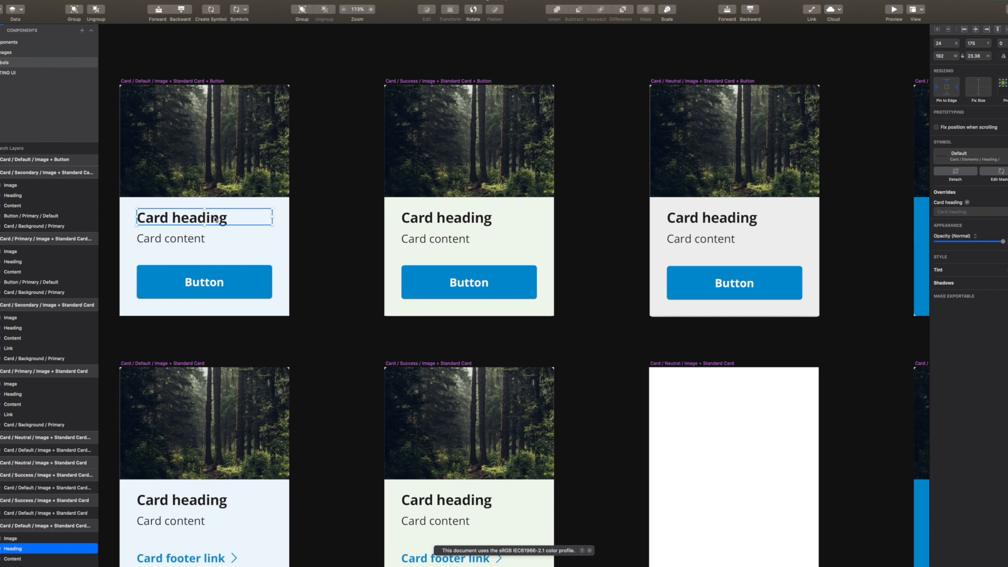
left_click(322, 226)
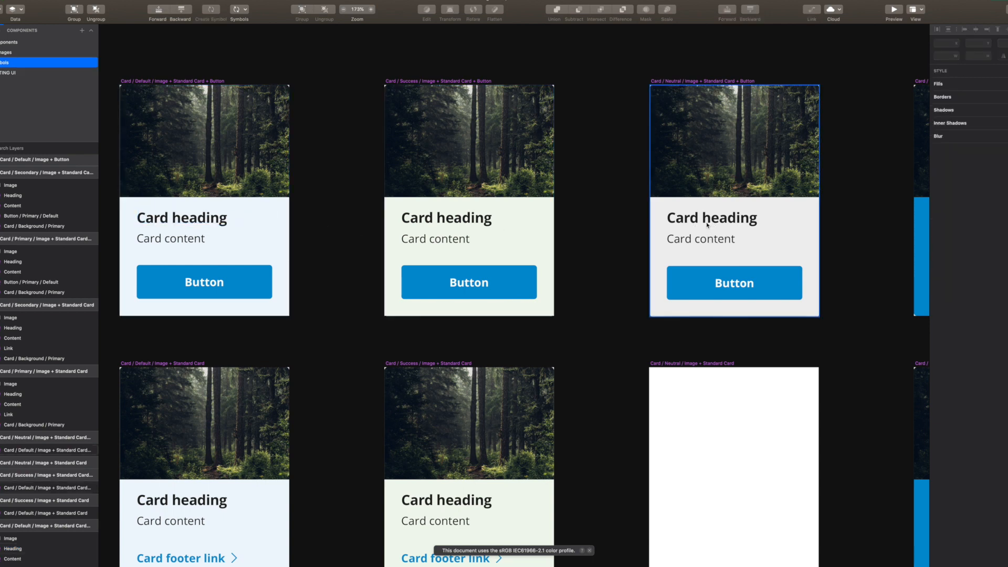
Nudge the first card's heading down one pixel and back, then list open documents
scroll(328, 243, "left", 3)
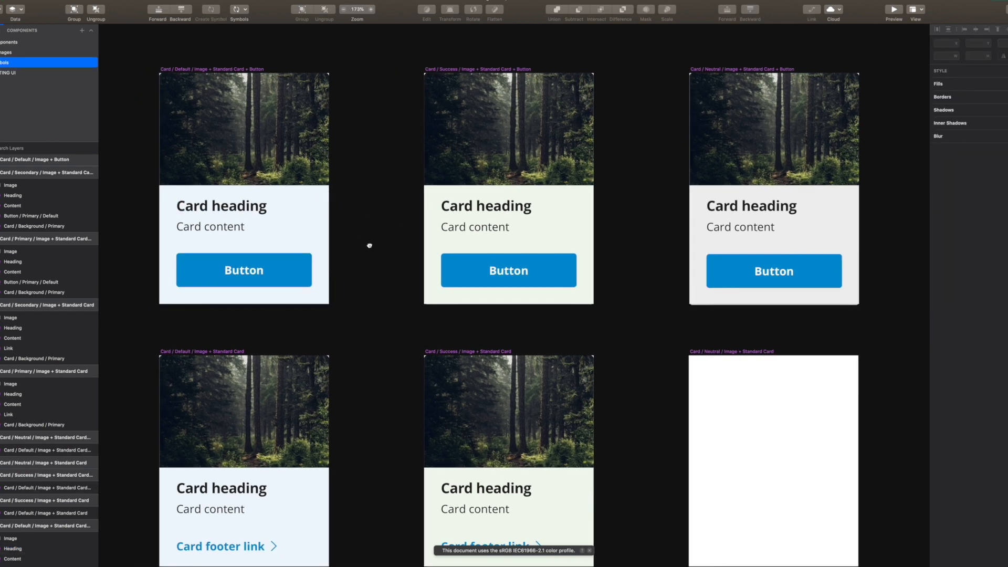
left_click(243, 209)
key("Down")
key("Up")
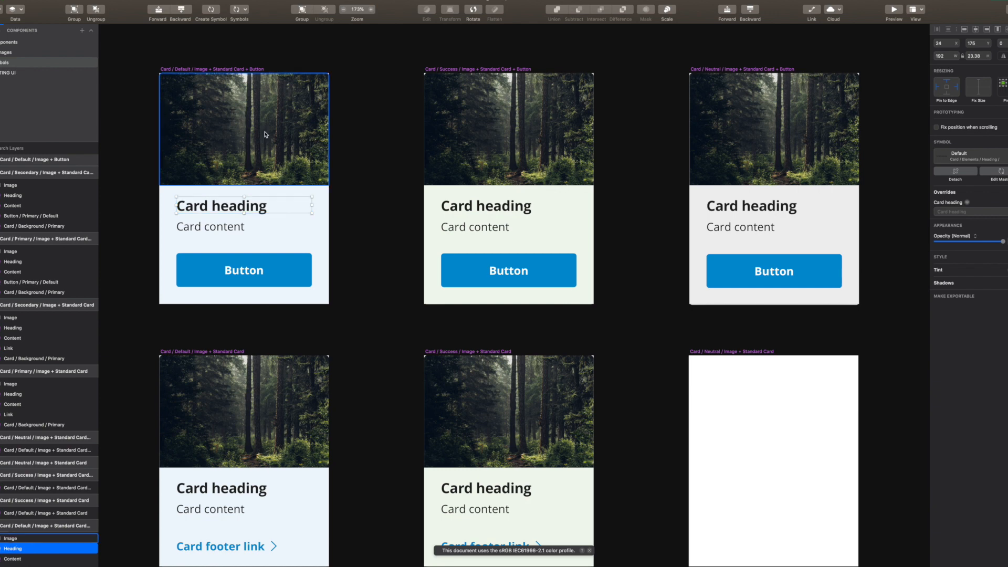
left_click(256, 1)
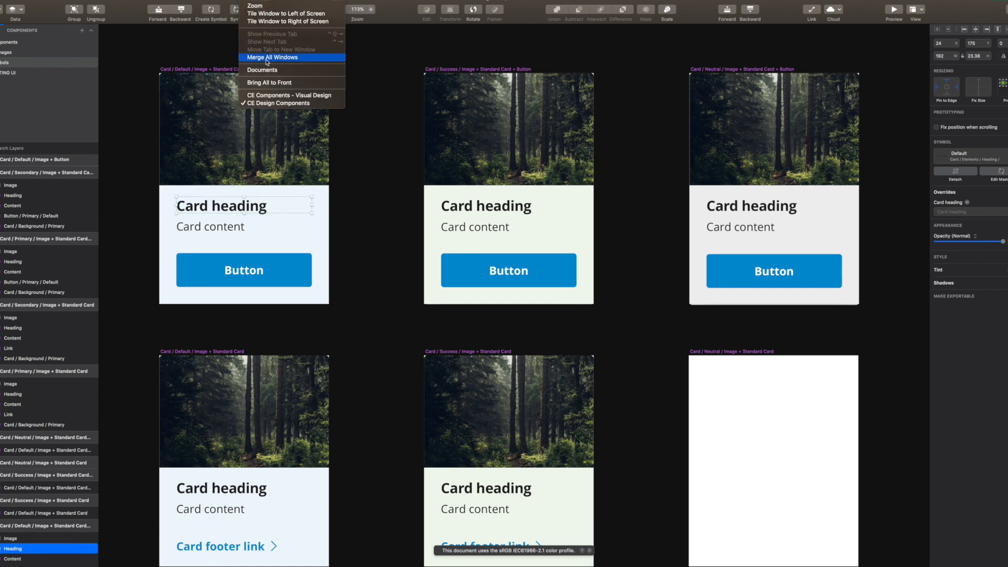
Briefly view CE Components - Visual Design, then return to CE Design Components and deselect everything
left_click(267, 97)
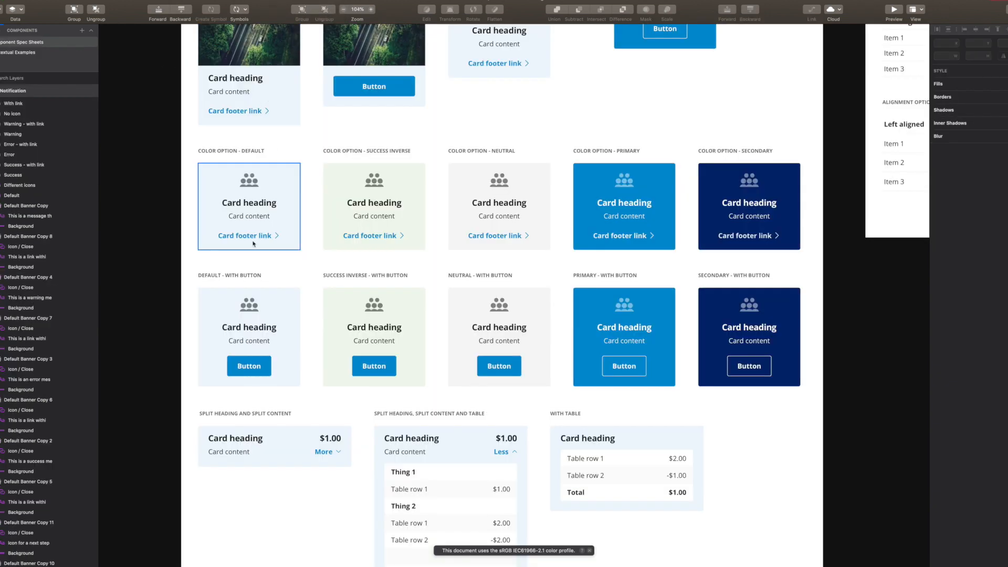
left_click(254, 0)
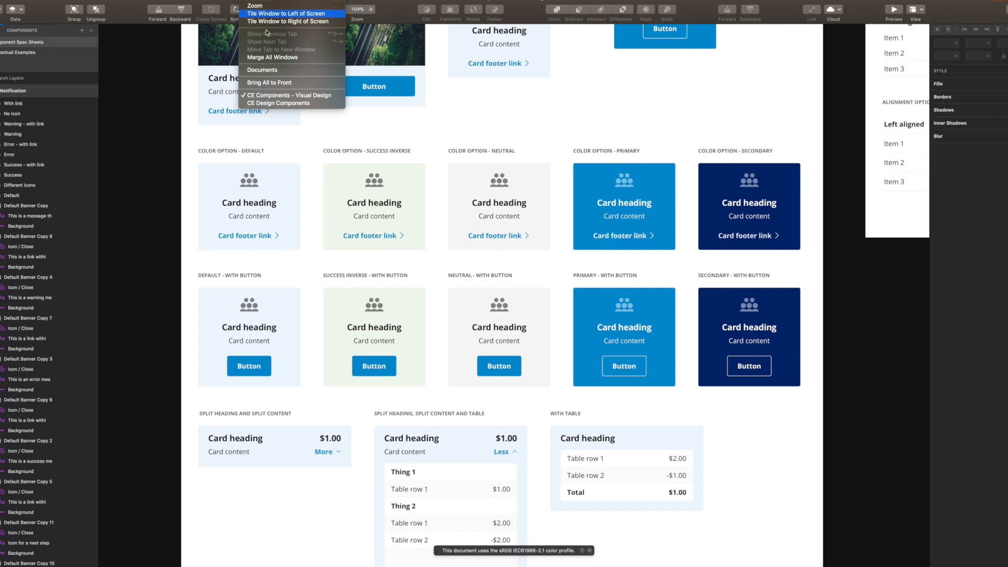
left_click(278, 103)
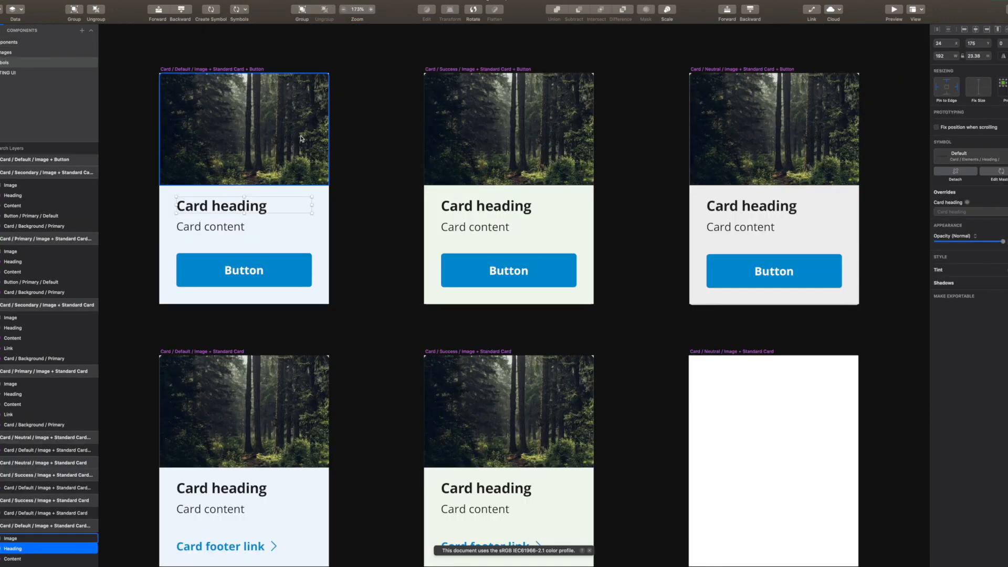
left_click(369, 179)
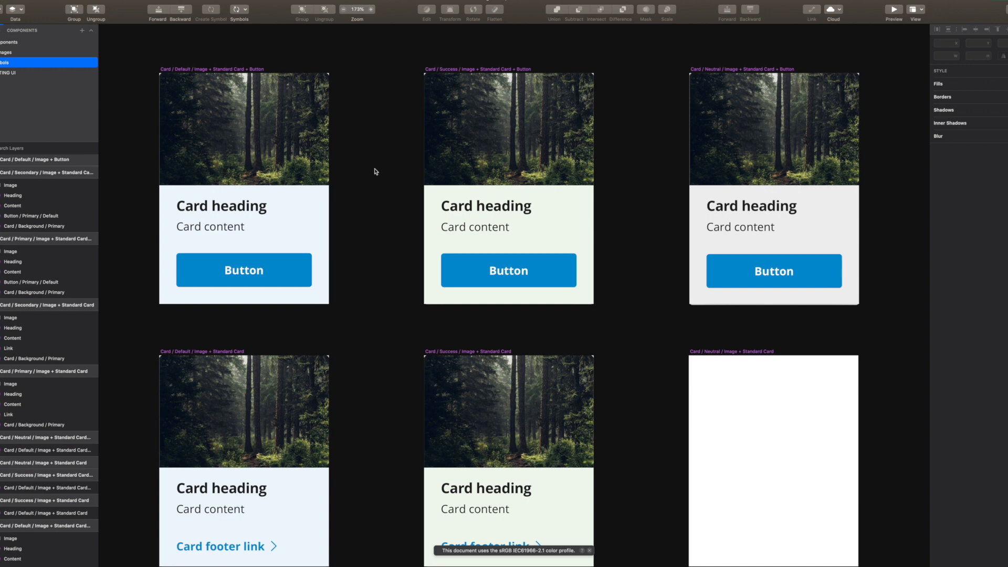
Select and deselect the first two cards, then scroll right to the Neutral, Primary and Secondary masters
left_click(280, 216)
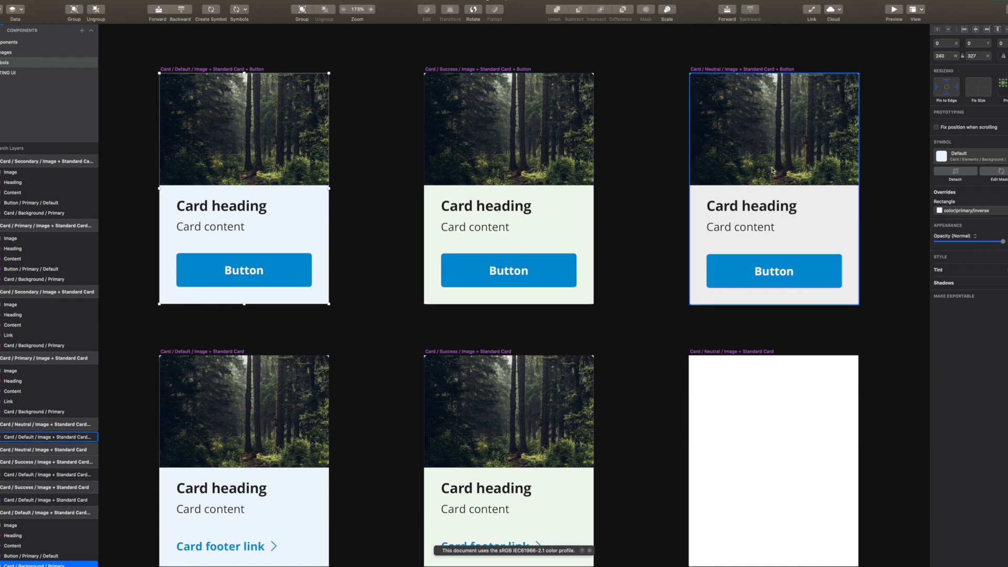
left_click(535, 122)
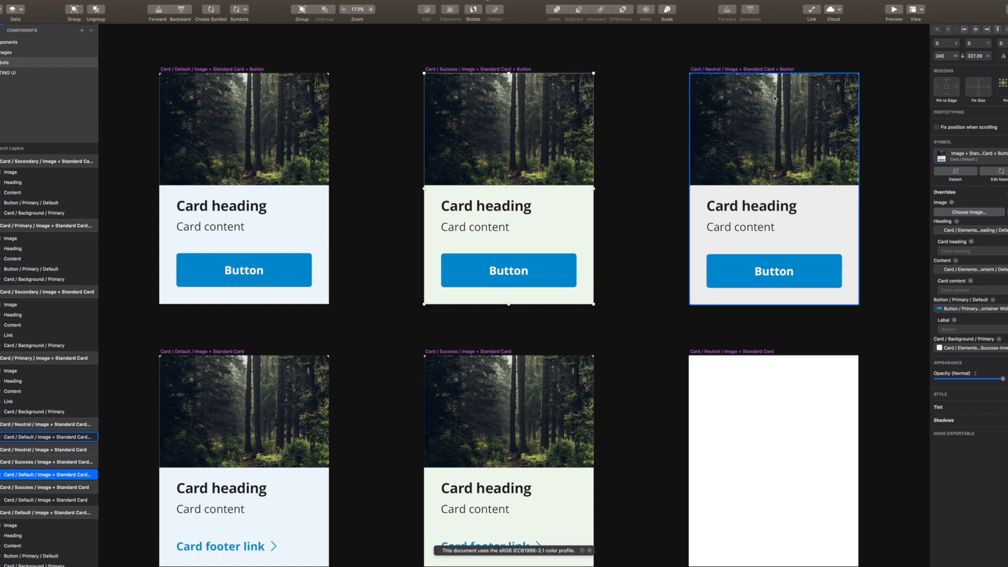
left_click(651, 164)
scroll(589, 169, "right", 3)
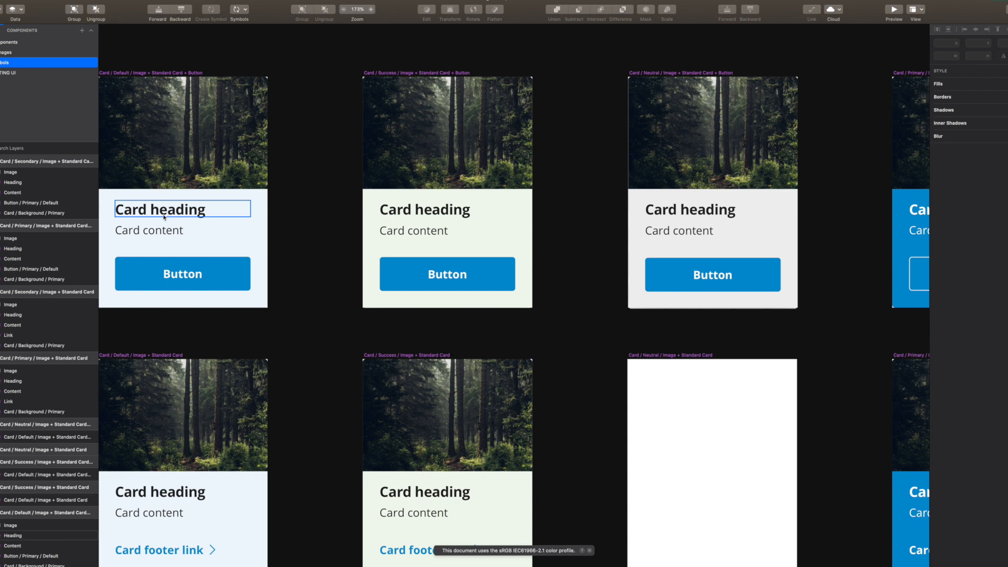
scroll(710, 210, "right", 10)
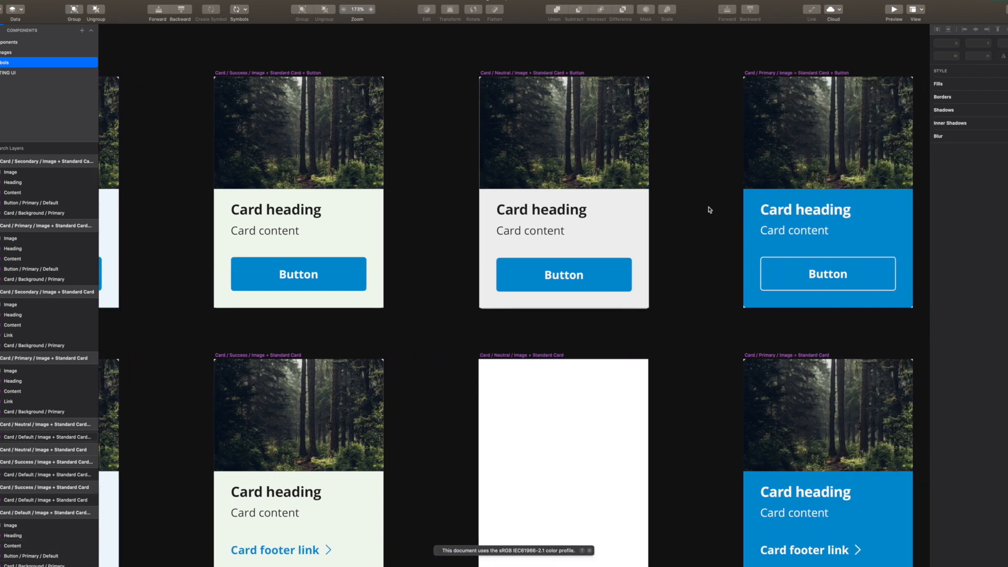
scroll(601, 210, "right", 2)
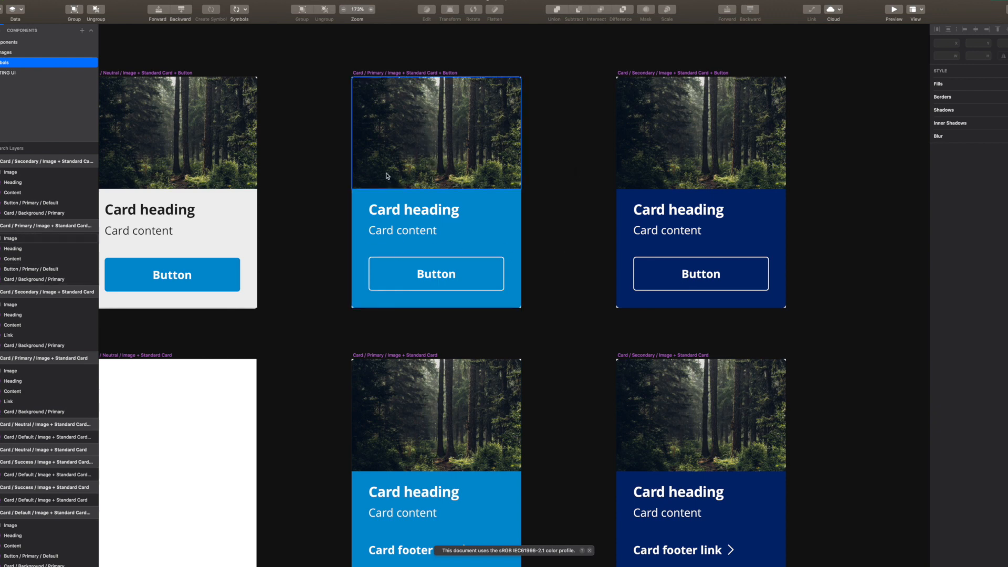
Delete the heading, content text, button, background and image from the Primary card master
left_click(428, 215)
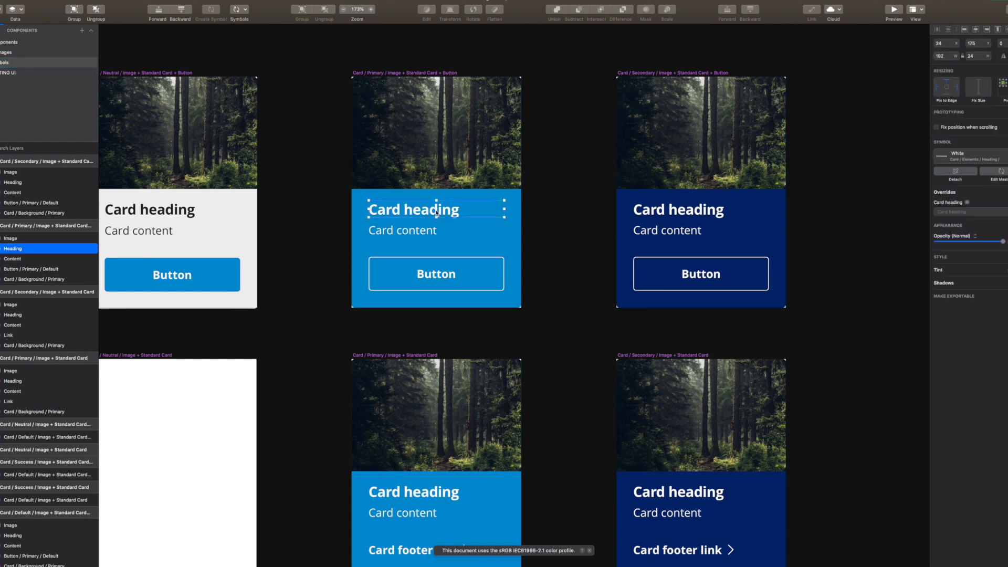
key("Delete")
left_click(421, 231)
key("Delete")
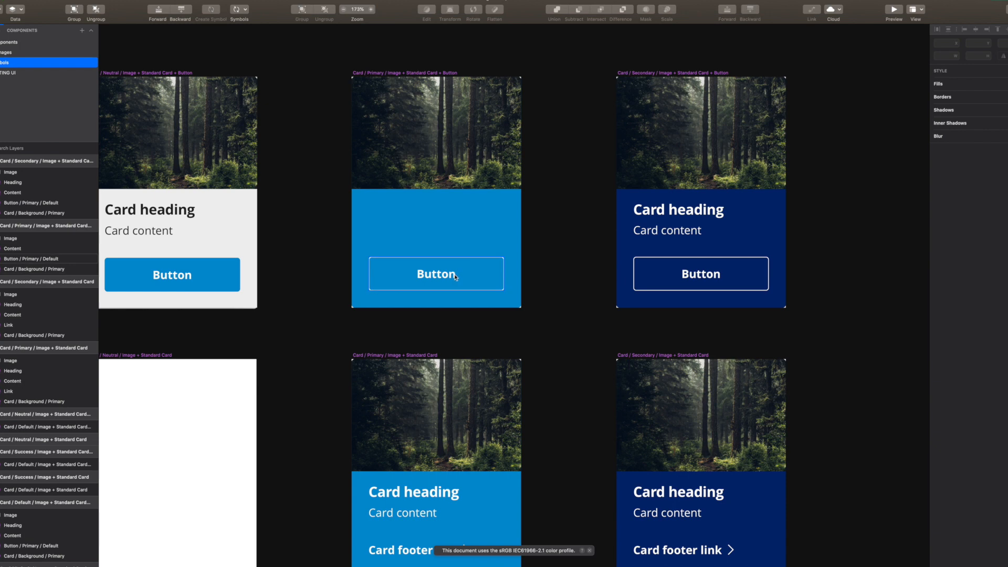
left_click(456, 274)
key("Delete")
left_click(465, 239)
key("Delete")
left_click(472, 157)
key("Delete")
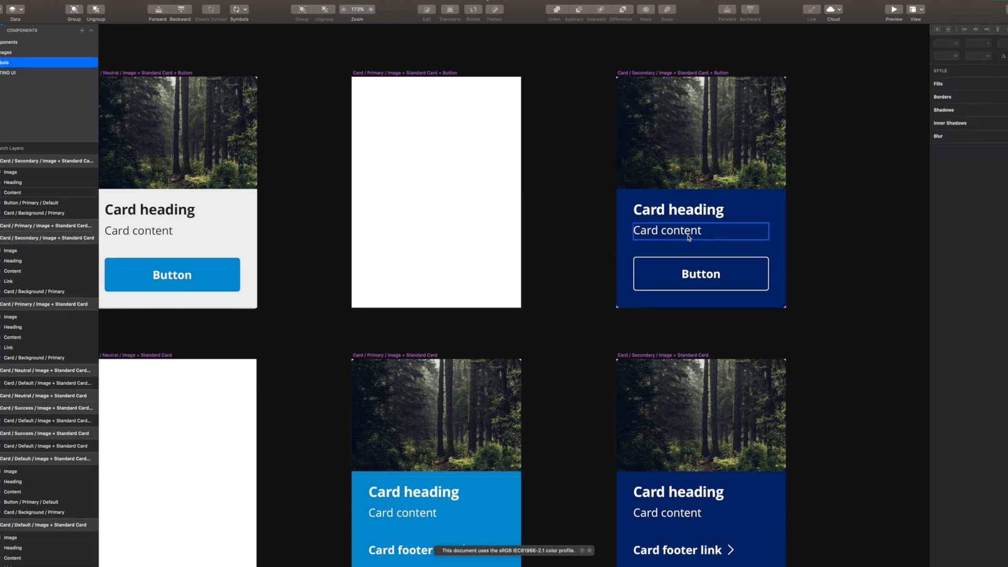
Delete the content text, button, background, heading and image from the Secondary card master
left_click(698, 231)
key("Delete")
left_click(691, 278)
key("Delete")
left_click(687, 243)
key("Delete")
left_click(686, 213)
key("Delete")
left_click(699, 143)
key("Delete")
Paste the Neutral card into the Primary master and set its Card / Background override to Primary
scroll(398, 225, "left", 5)
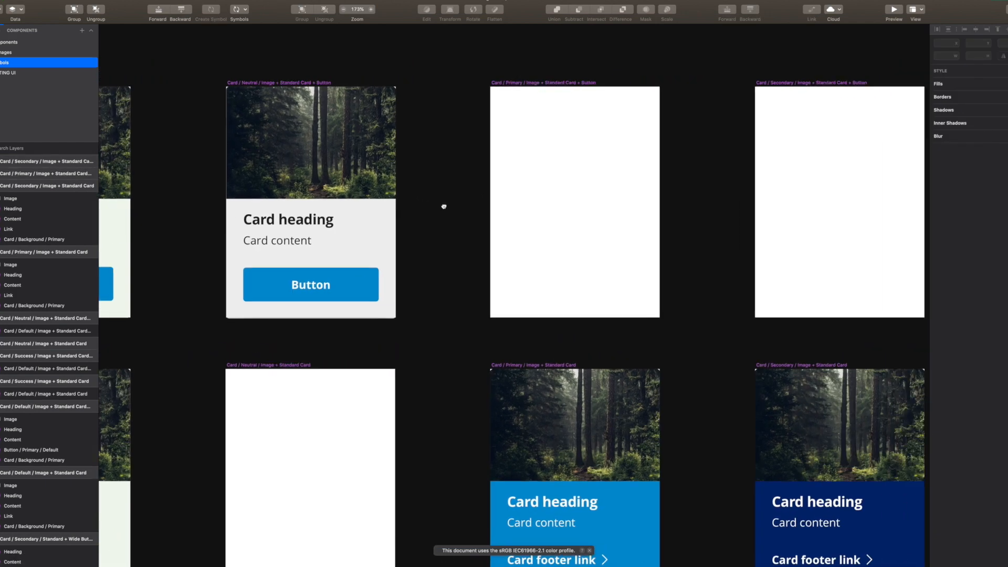
scroll(444, 207, "right", 2)
left_click(323, 189)
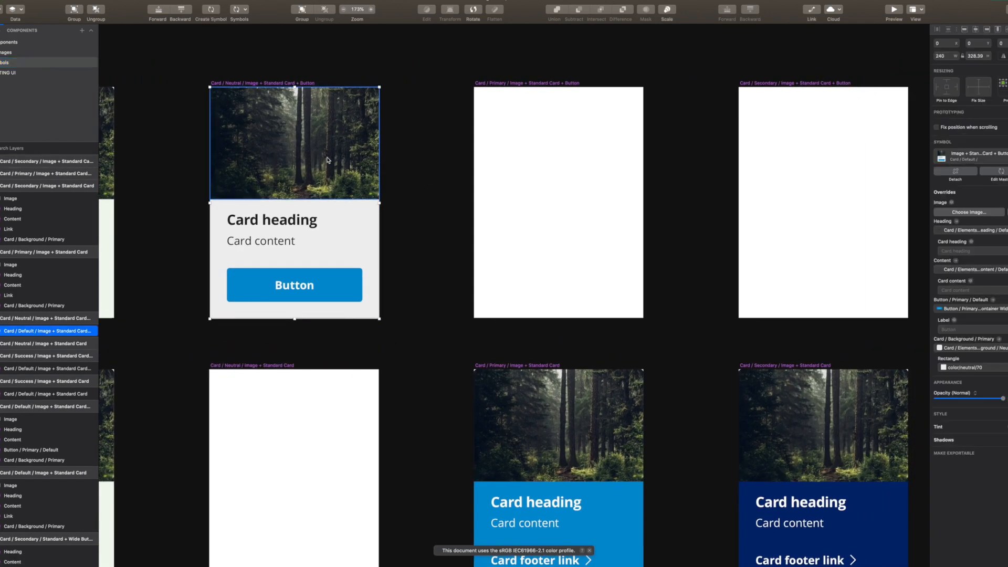
scroll(456, 126, "left", 5)
left_click(423, 97)
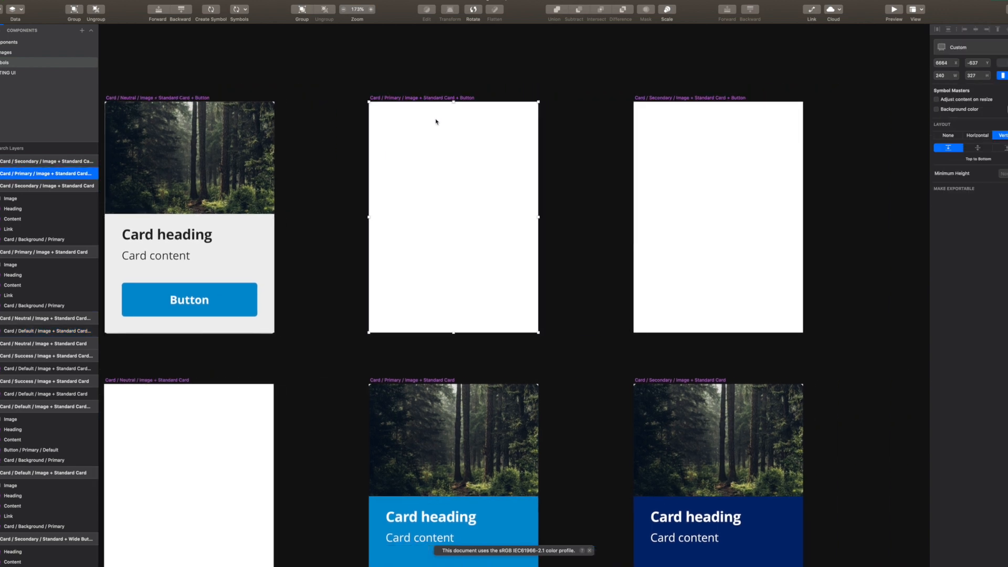
key("super+v")
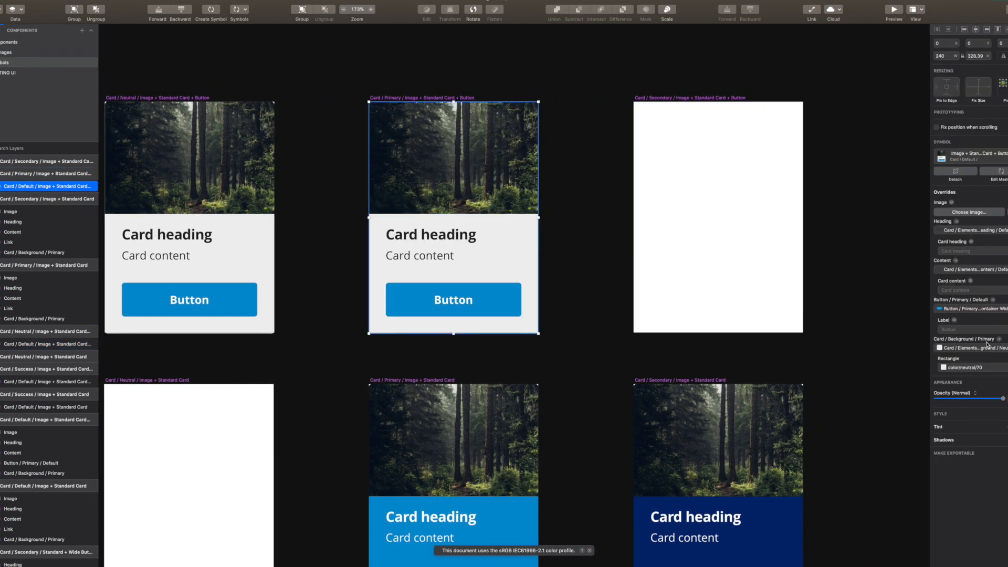
left_click(990, 349)
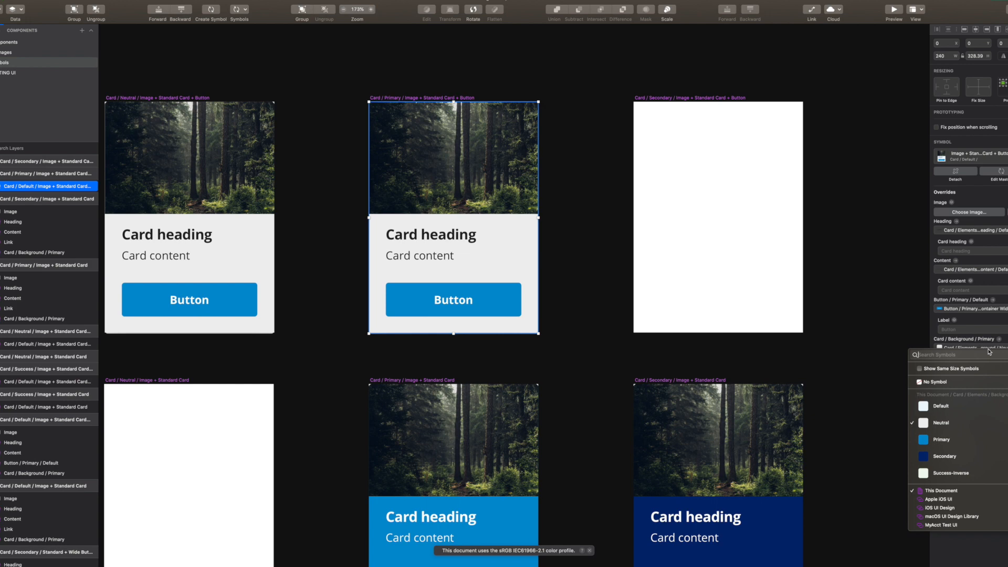
left_click(985, 438)
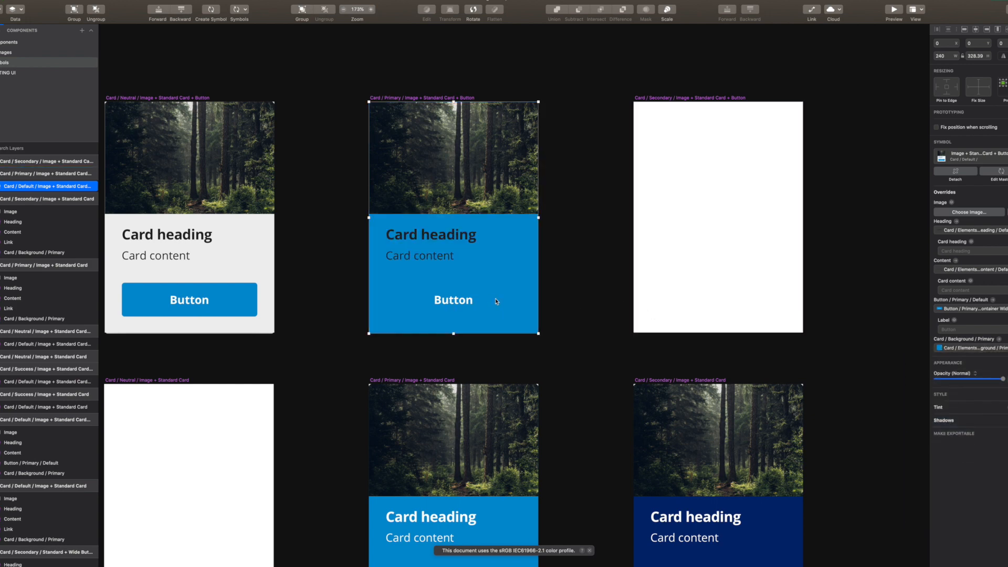
Swap the Primary card's Button override to White › Outlined › Default (Container Width)
double_click(481, 301)
key("Escape")
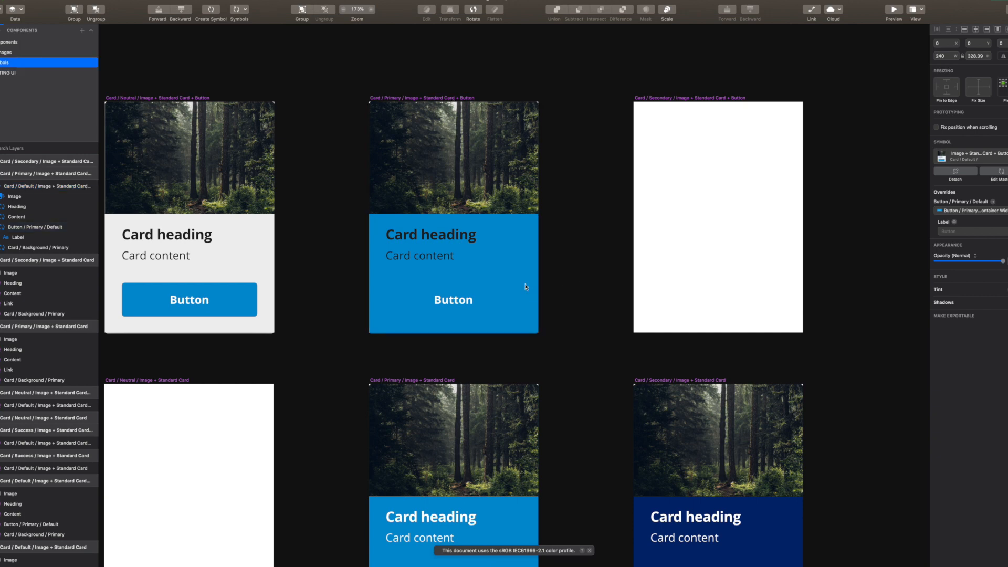
left_click(490, 298)
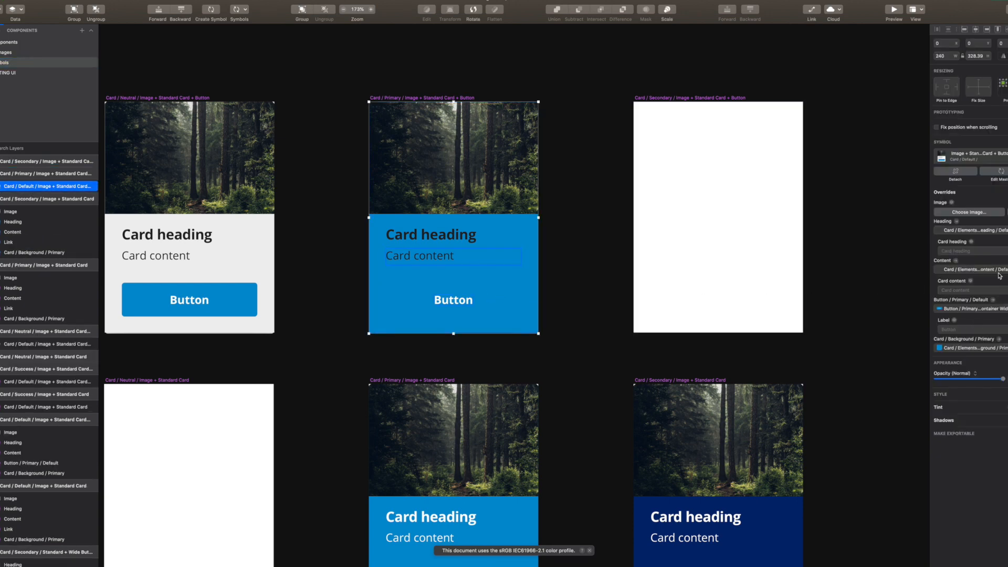
left_click(1006, 310)
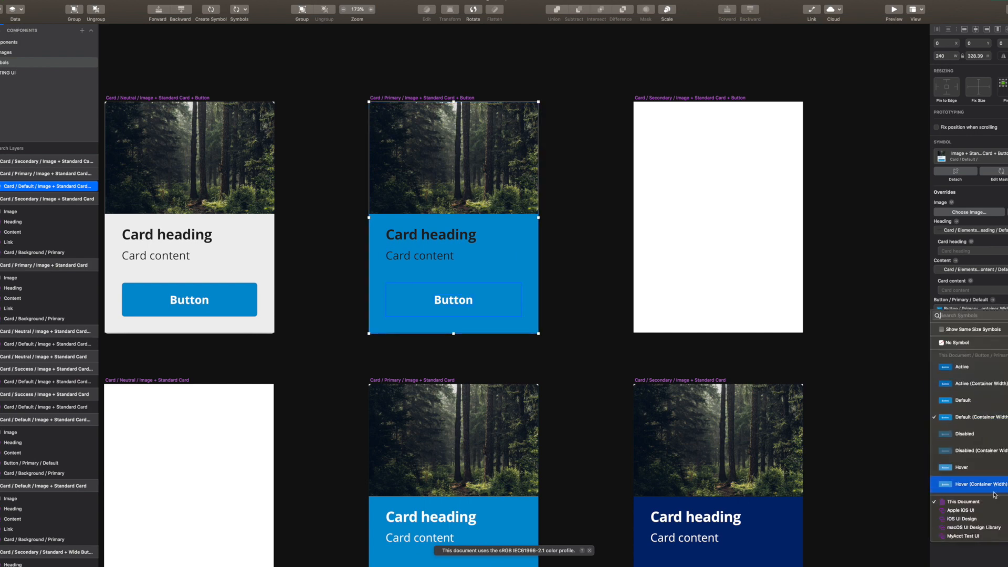
mouse_move(963, 502)
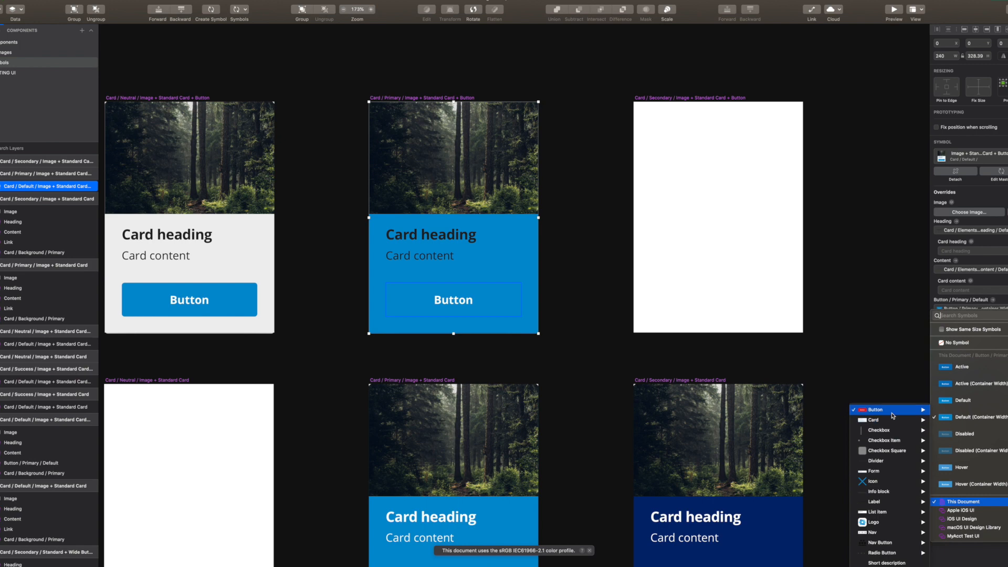
mouse_move(875, 410)
mouse_move(830, 431)
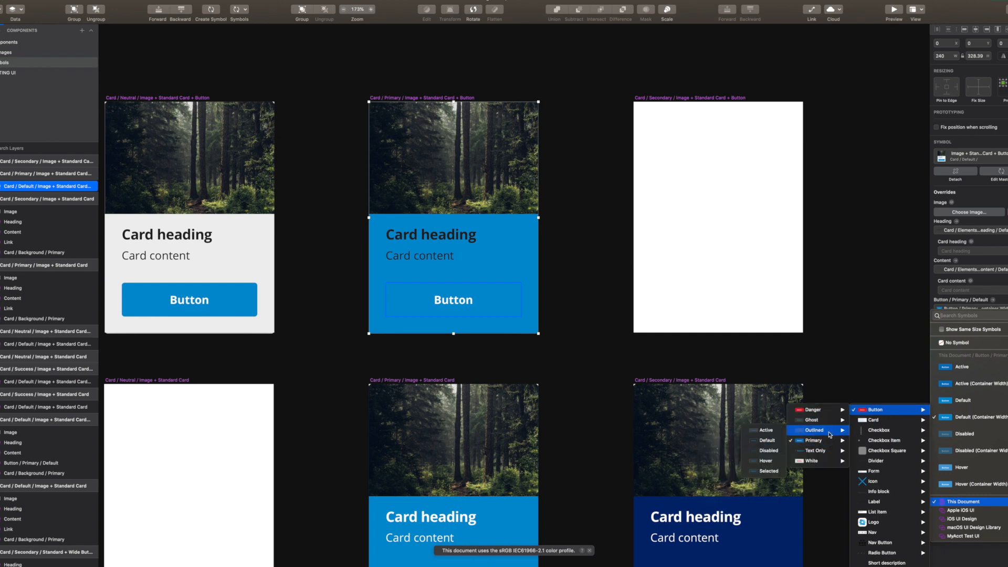
mouse_move(831, 461)
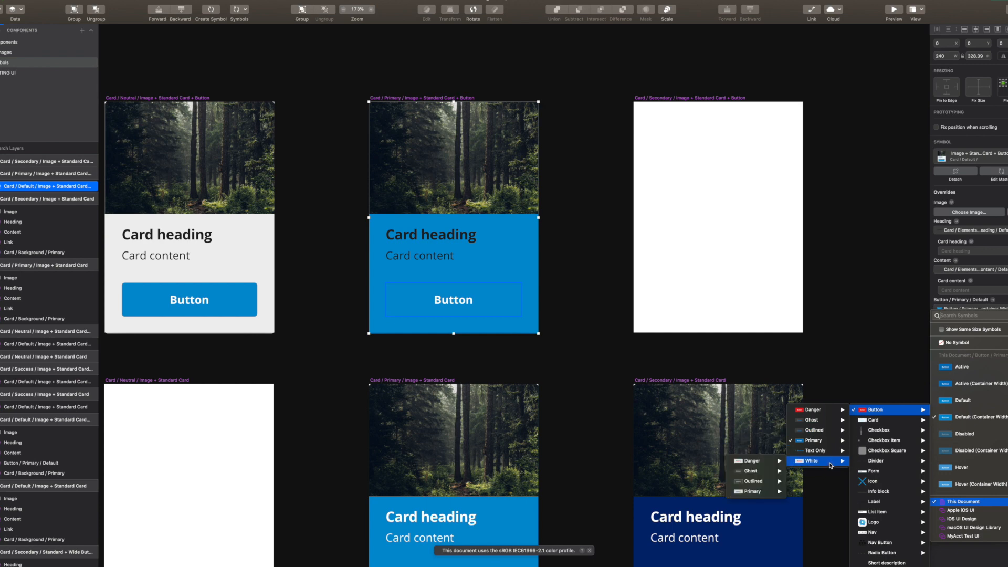
mouse_move(763, 483)
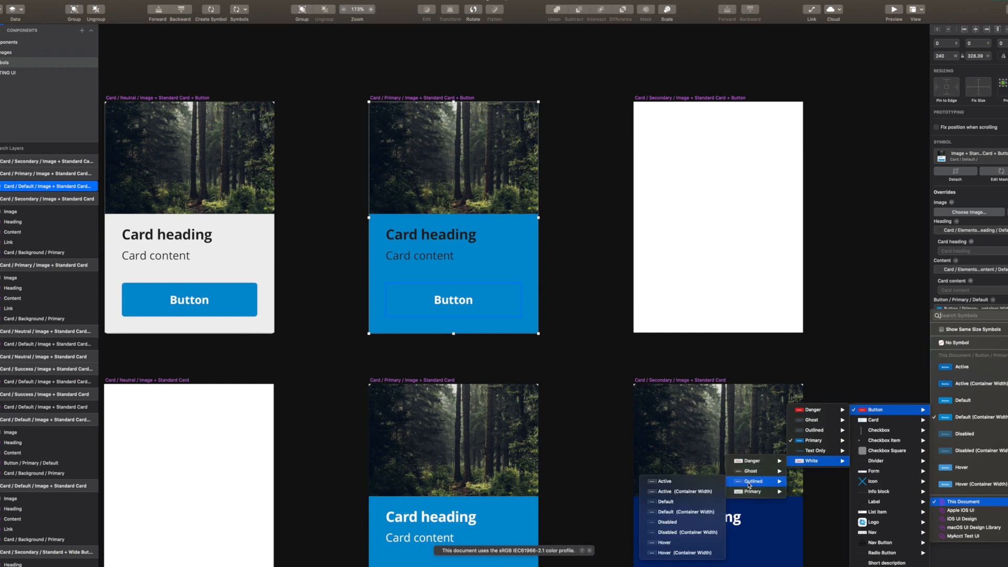
left_click(691, 516)
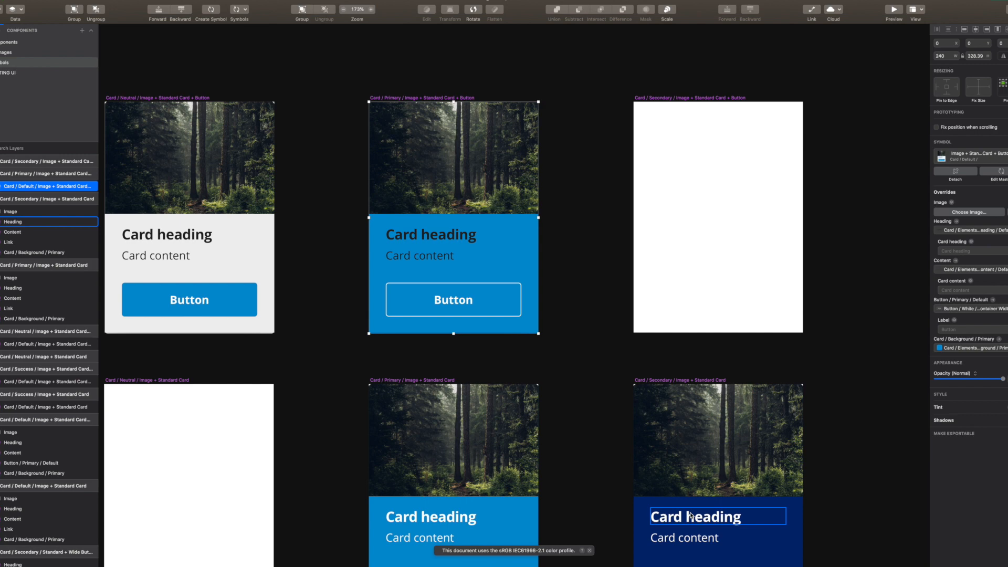
Set the Primary card's content text style to White
double_click(439, 261)
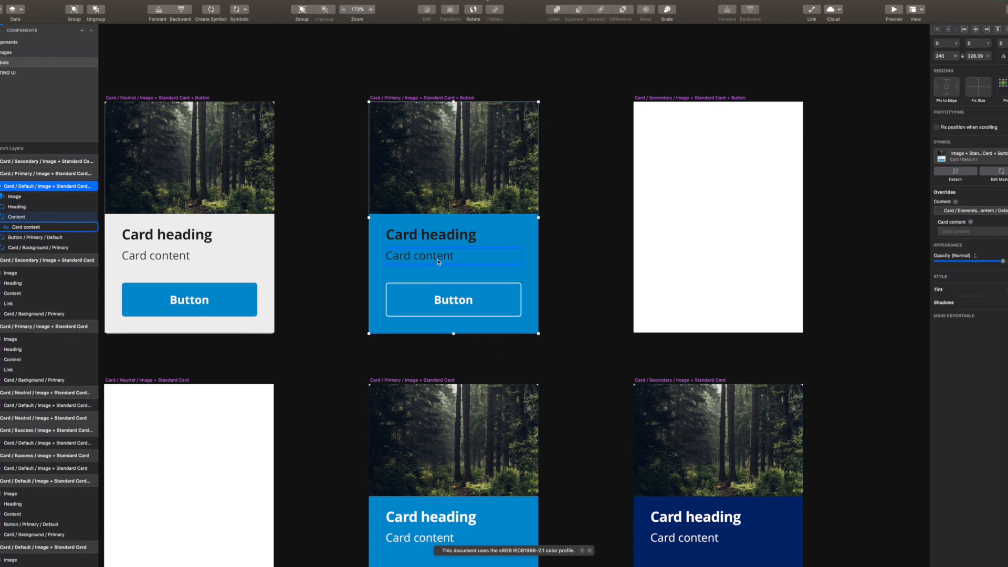
left_click(981, 213)
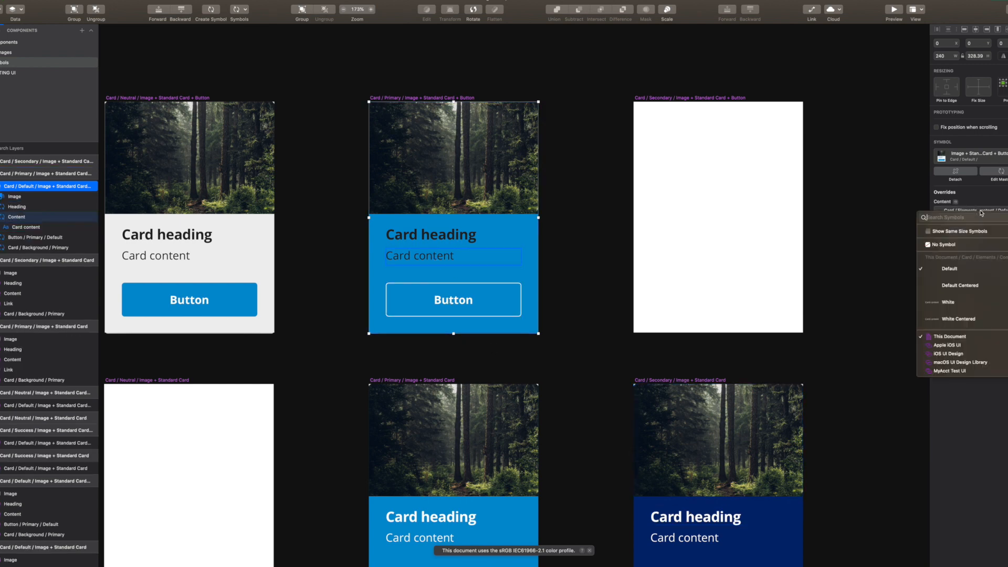
left_click(979, 307)
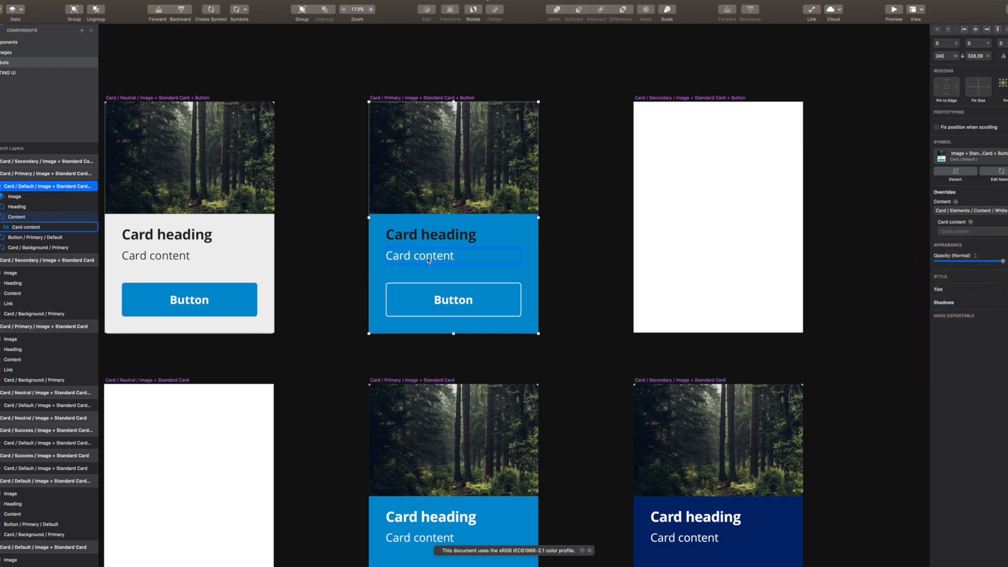
Set the Primary card's Heading override to the White variant
left_click(451, 241)
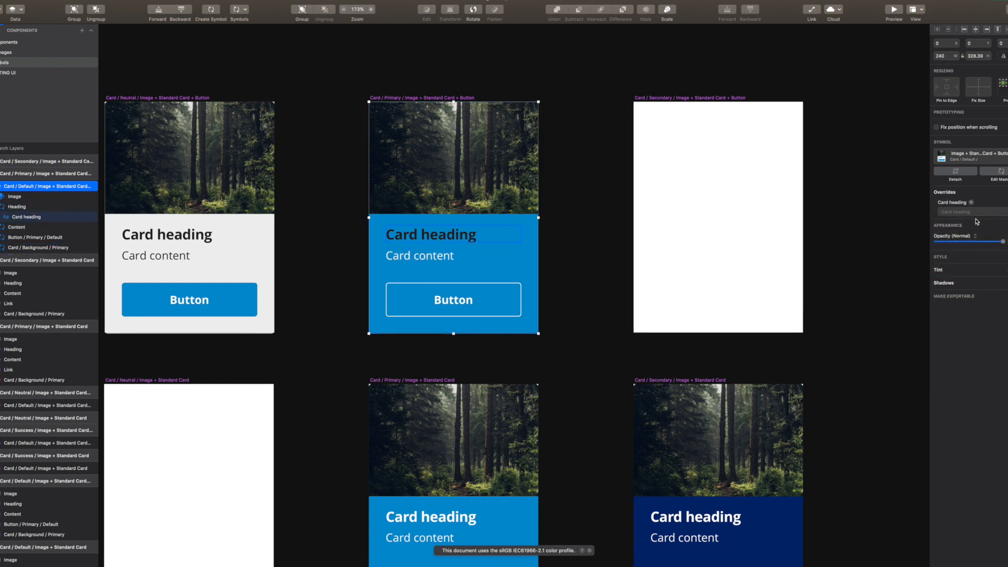
left_click(602, 275)
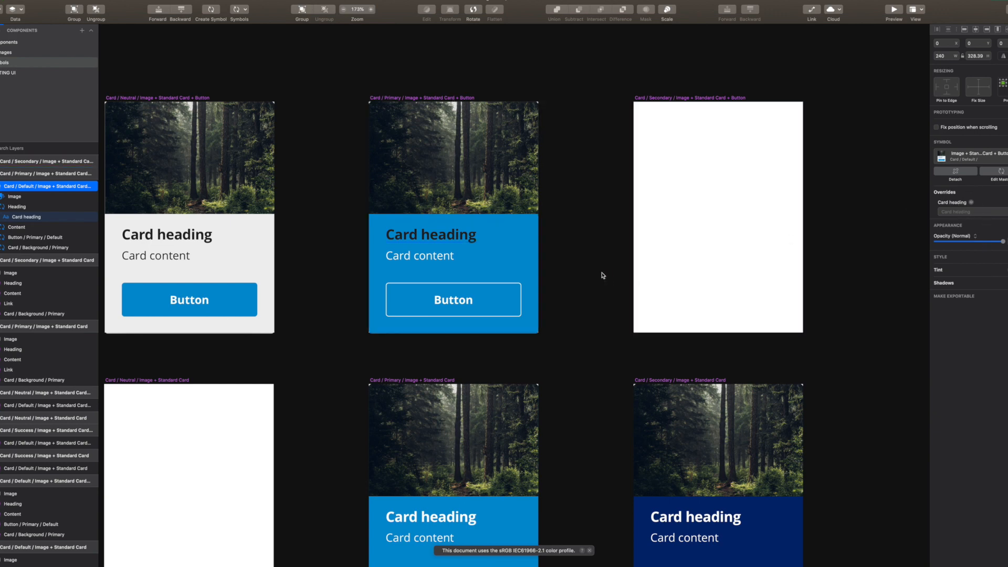
left_click(445, 235)
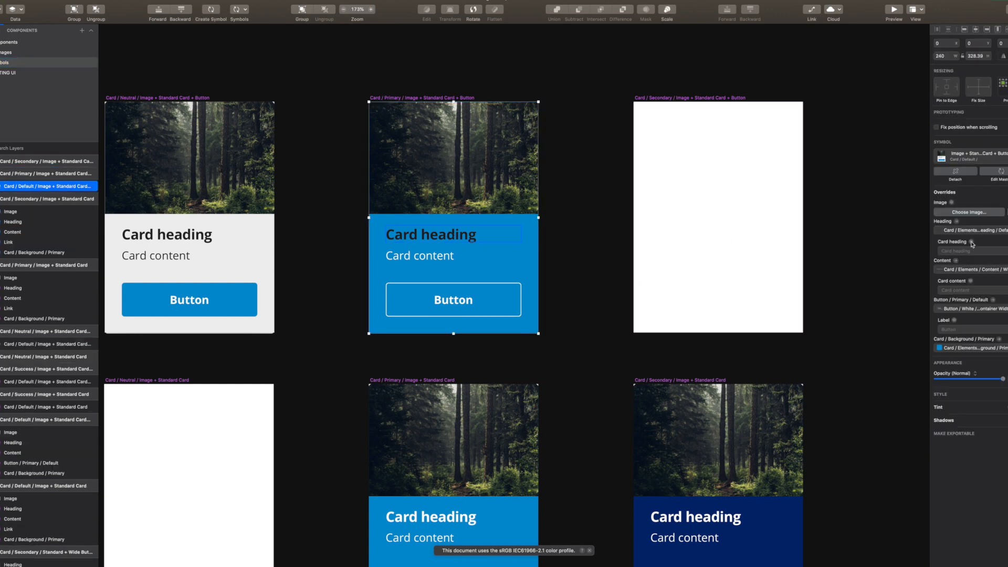
left_click(991, 231)
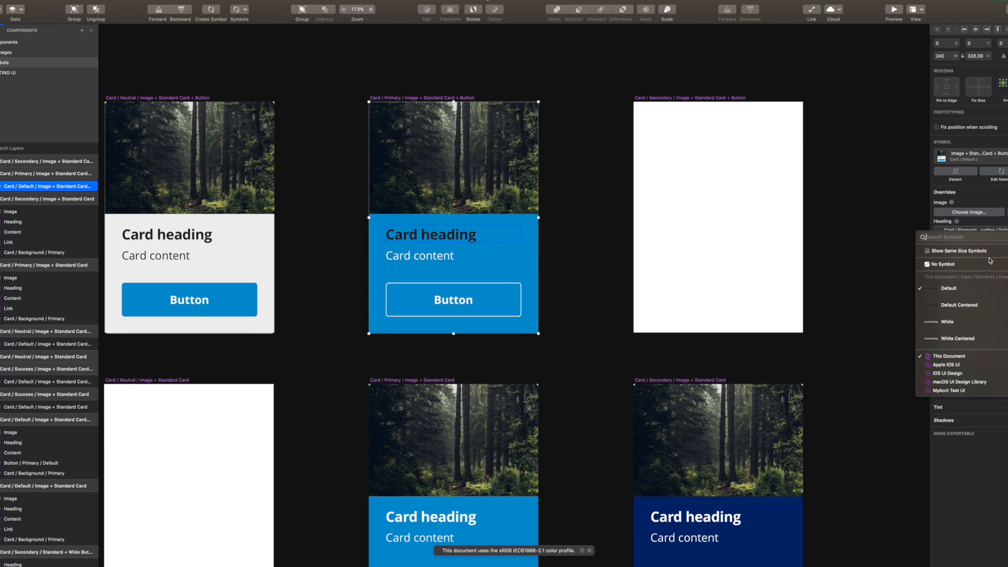
left_click(981, 317)
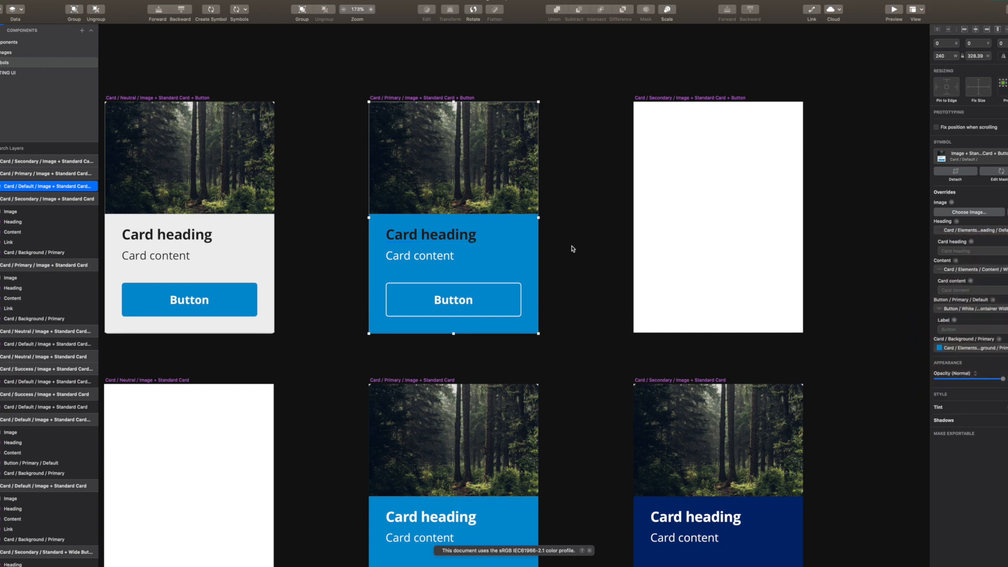
left_click(598, 246)
left_click(470, 233)
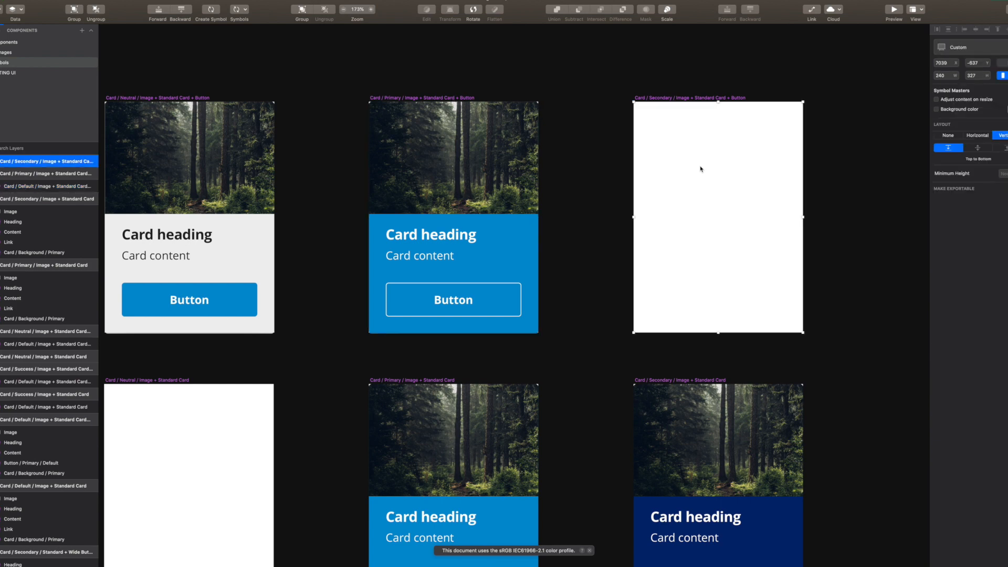
Paste the Primary card into the Secondary master and switch its Card / Background override to Secondary navy
key("super+v")
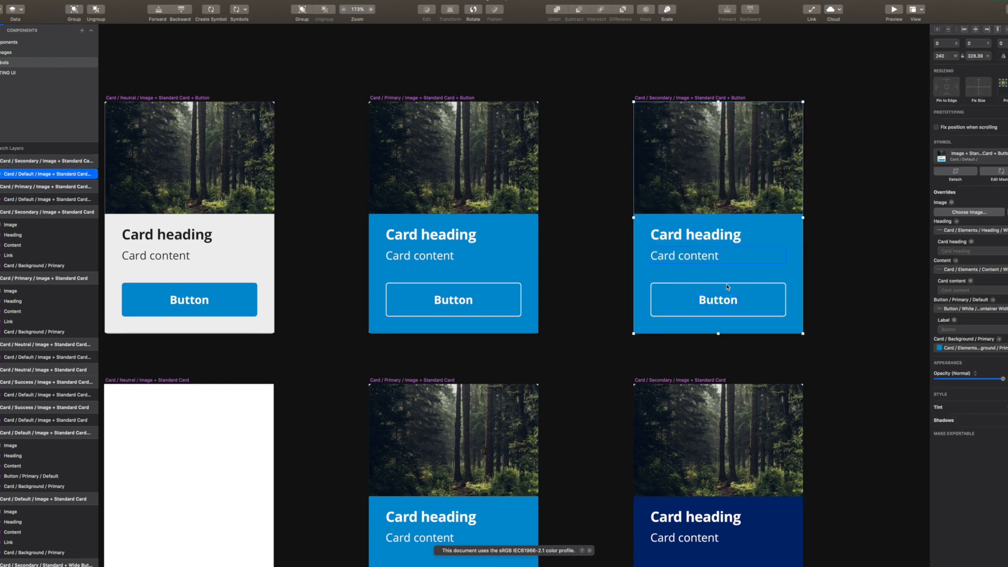
scroll(167, 223, "left", 10)
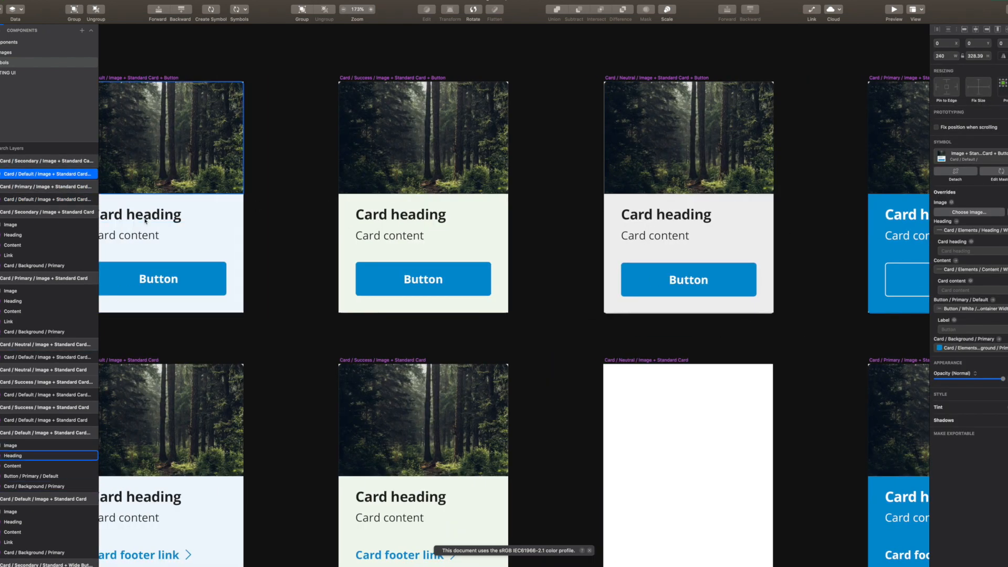
scroll(474, 207, "right", 7)
scroll(577, 214, "right", 3)
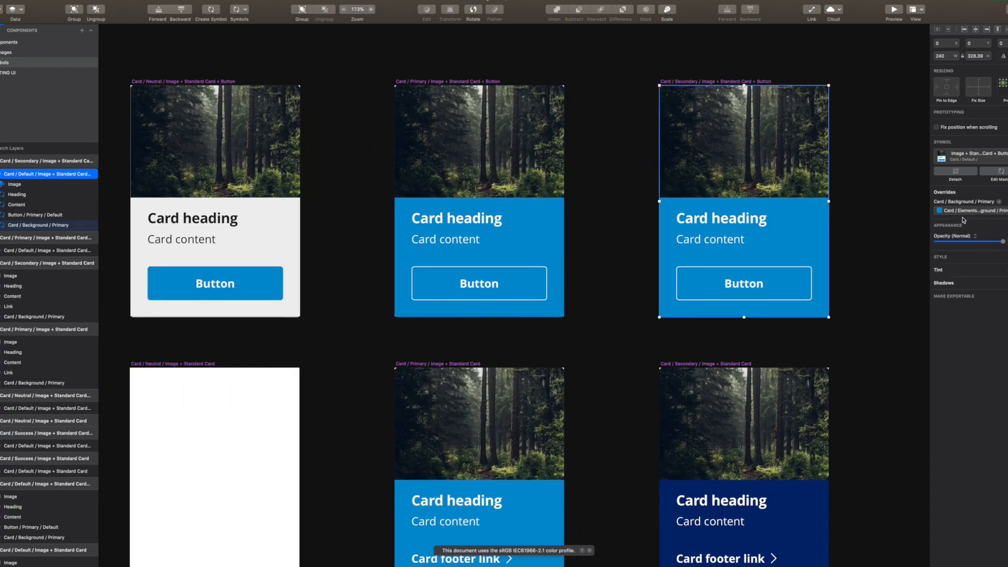
left_click(985, 213)
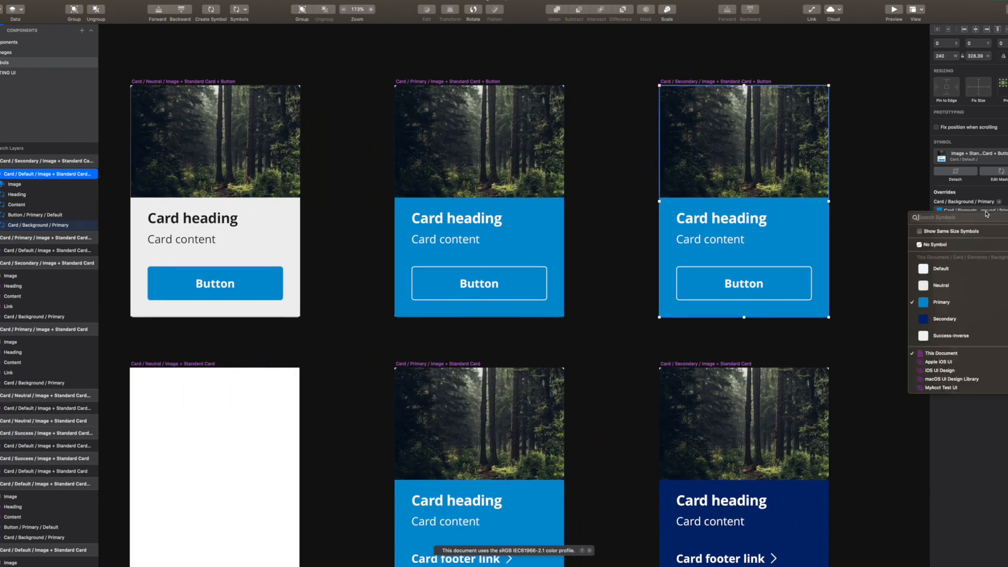
left_click(854, 273)
left_click(855, 260)
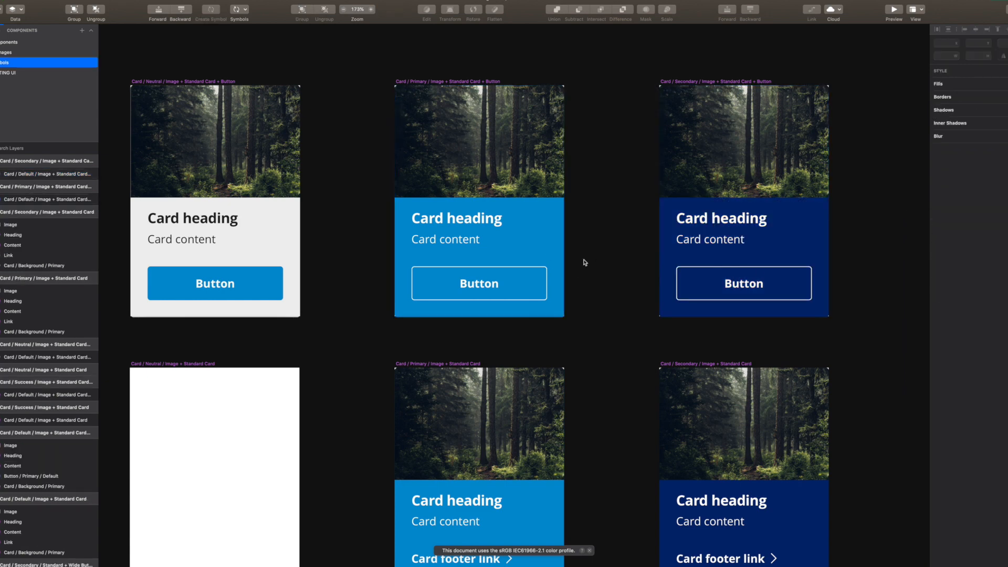
Pan to the Default card, nudge its button up and back down 8 px, then zoom in on it
scroll(584, 263, "left", 2)
left_click_drag(601, 257, 646, 260)
scroll(647, 261, "down", 3)
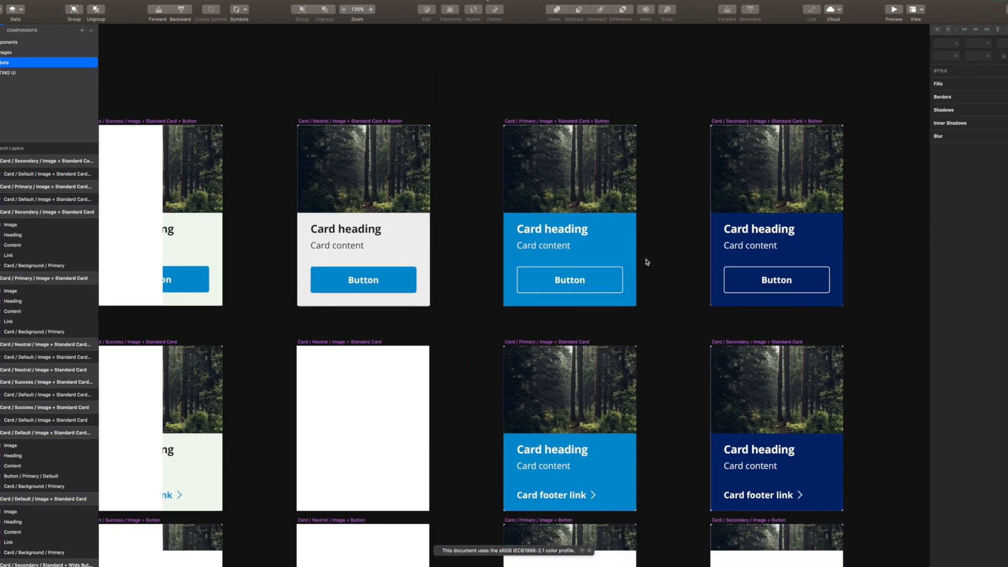
left_click_drag(444, 275, 641, 267)
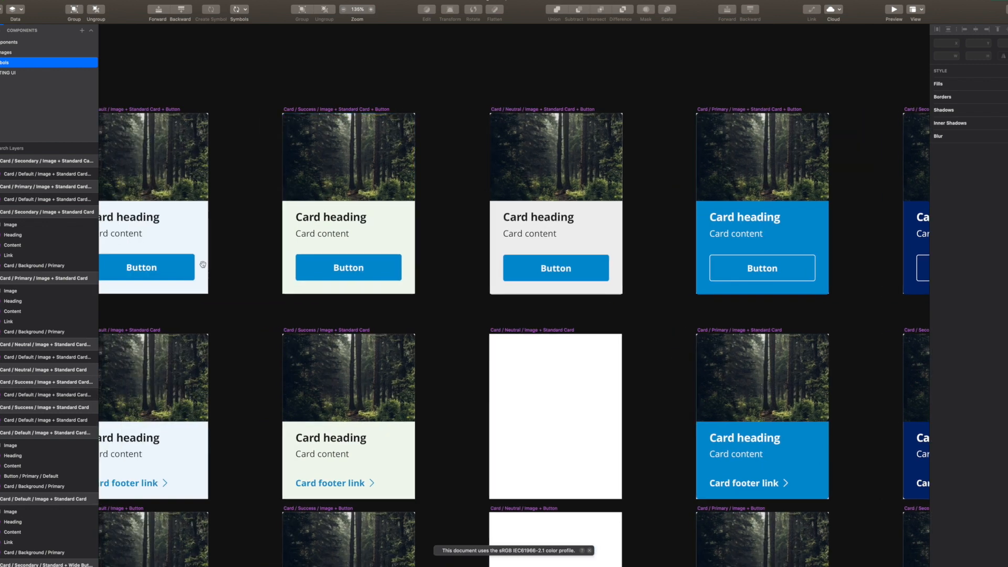
left_click(162, 272)
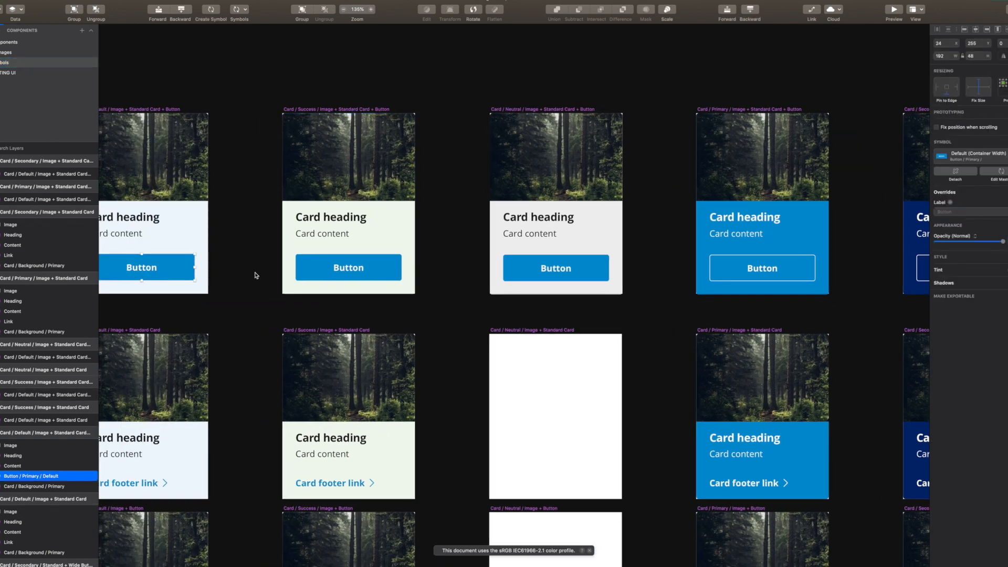
left_click_drag(421, 299, 387, 300)
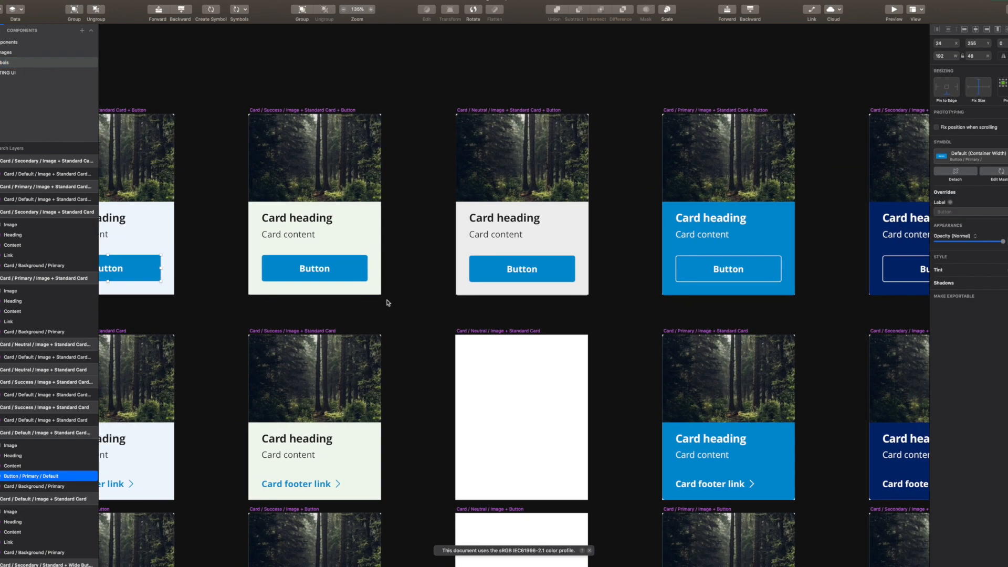
key("Up")
key("Up")
key("Up")
key("Up")
key("Up")
key("Up")
key("Up")
key("Up")
key("Down")
key("Down")
key("Down")
key("Down")
key("Down")
key("Down")
key("Down")
key("Down")
scroll(387, 300, "left", 5)
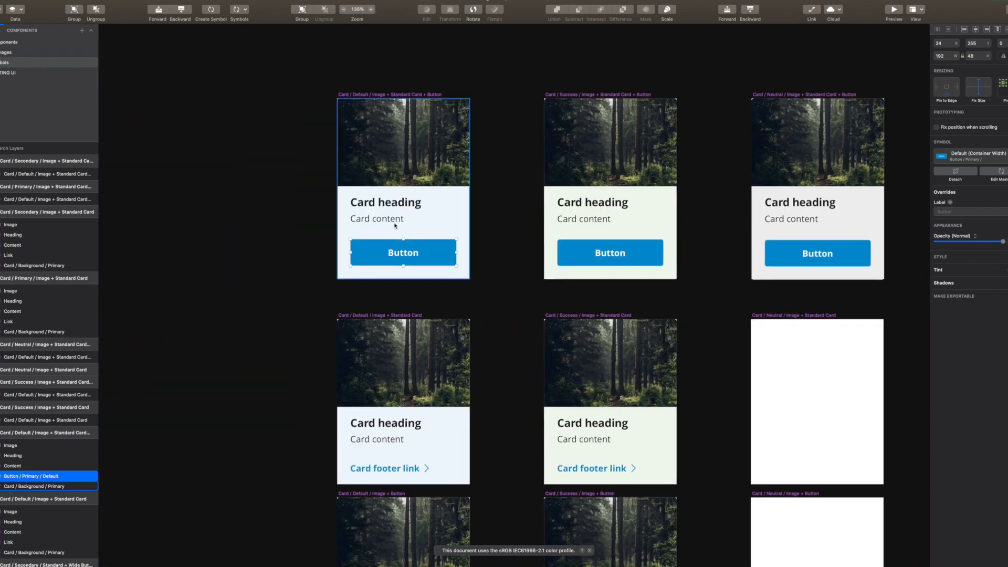
scroll(369, 214, "up", 5)
Set the Default card's Card content text layer height to 24
key("alt")
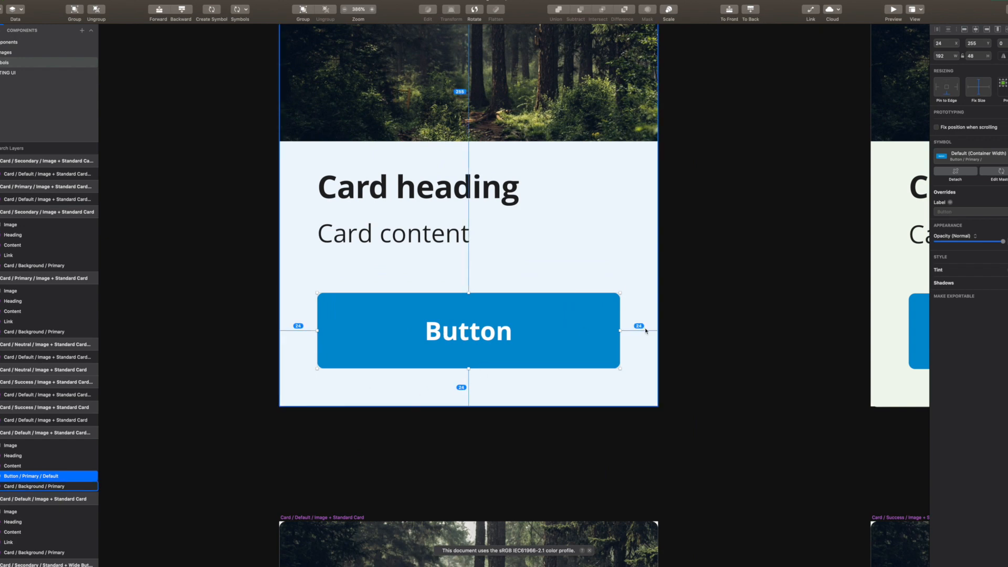
left_click(404, 235)
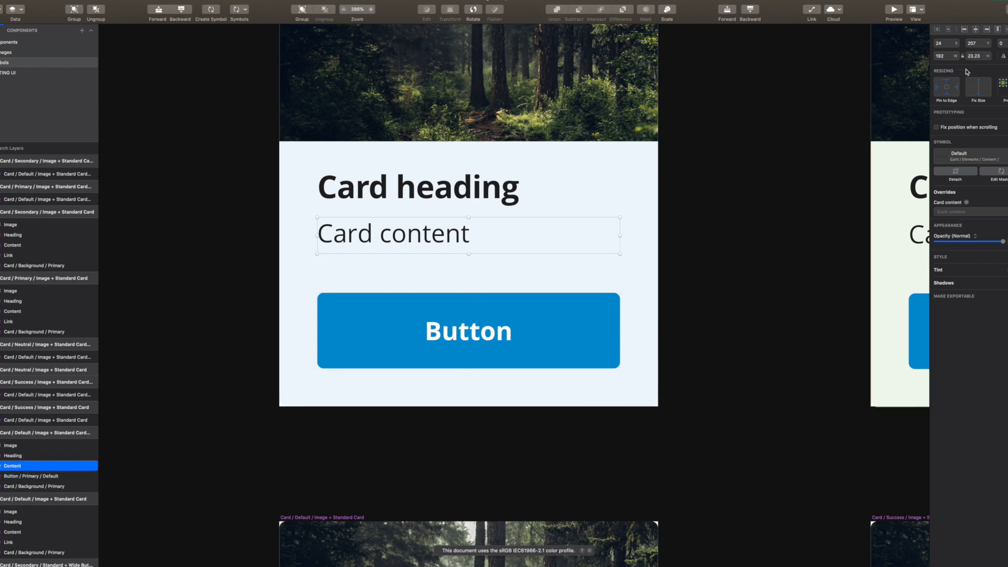
left_click(972, 55)
type("24")
left_click(540, 326)
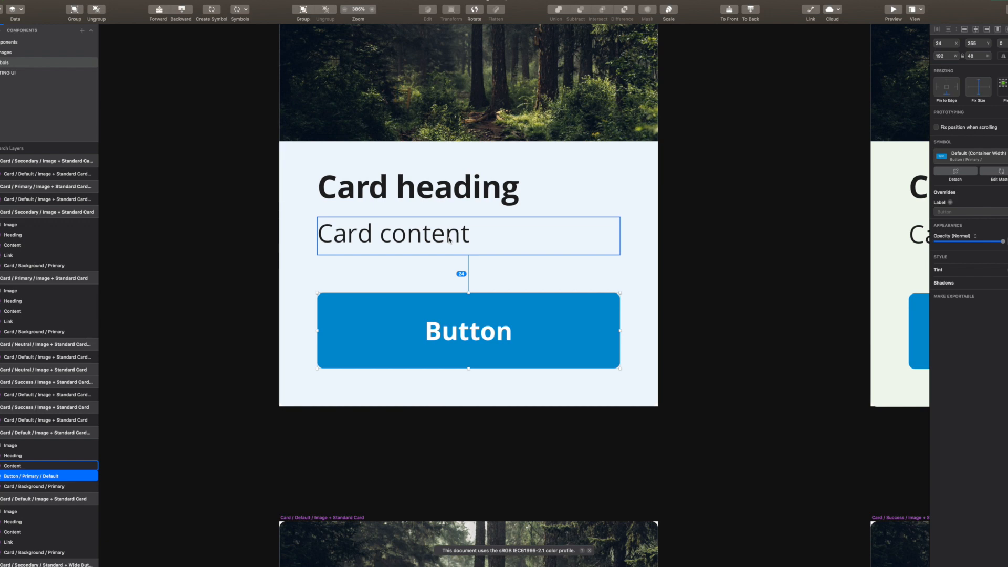
Set the Card heading height to 24 and check its spacing to content and card edges
left_click(444, 196)
key("alt")
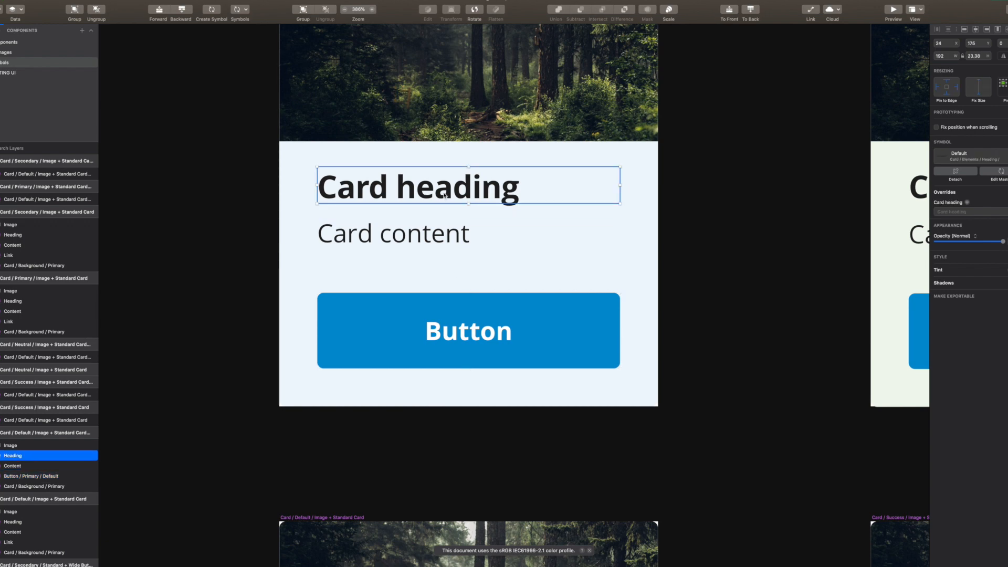
left_click(981, 56)
type("24")
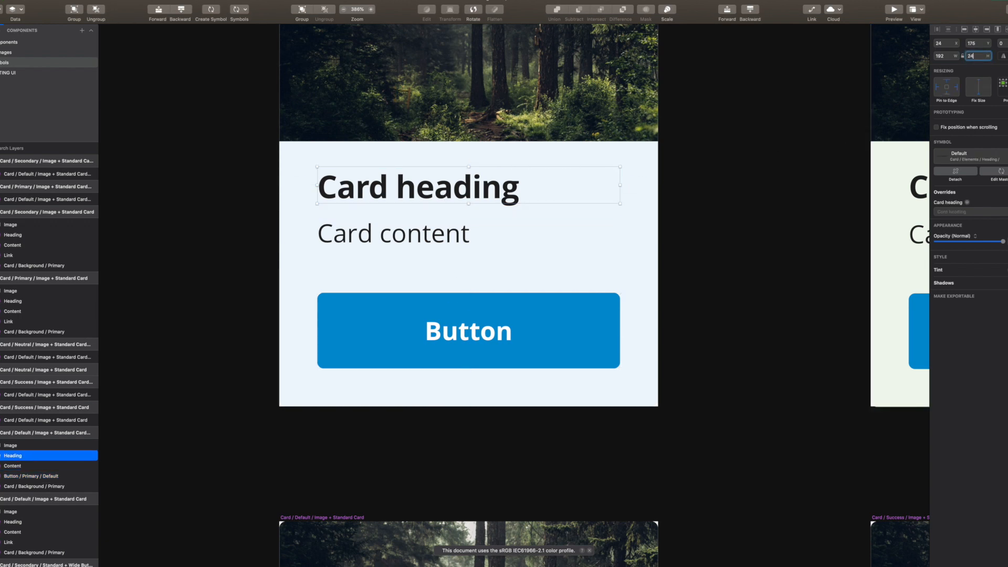
key("alt")
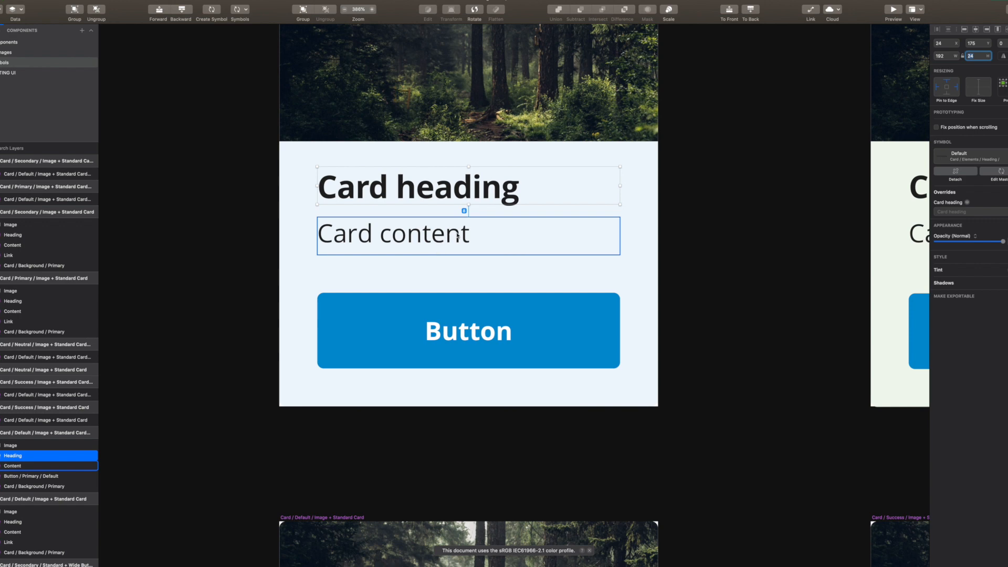
key("alt")
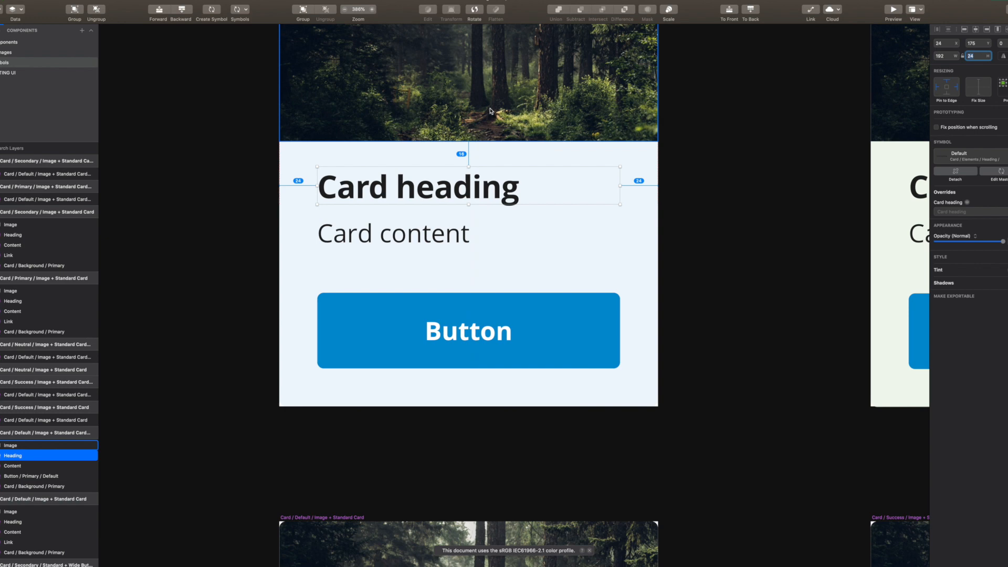
left_click_drag(774, 213, 484, 231)
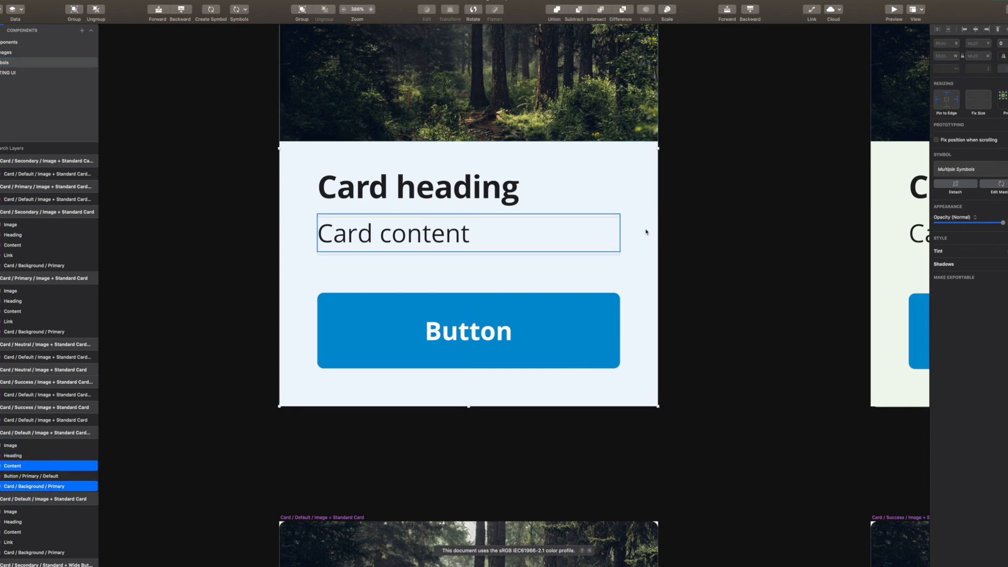
left_click(787, 218)
scroll(788, 231, "down", 5)
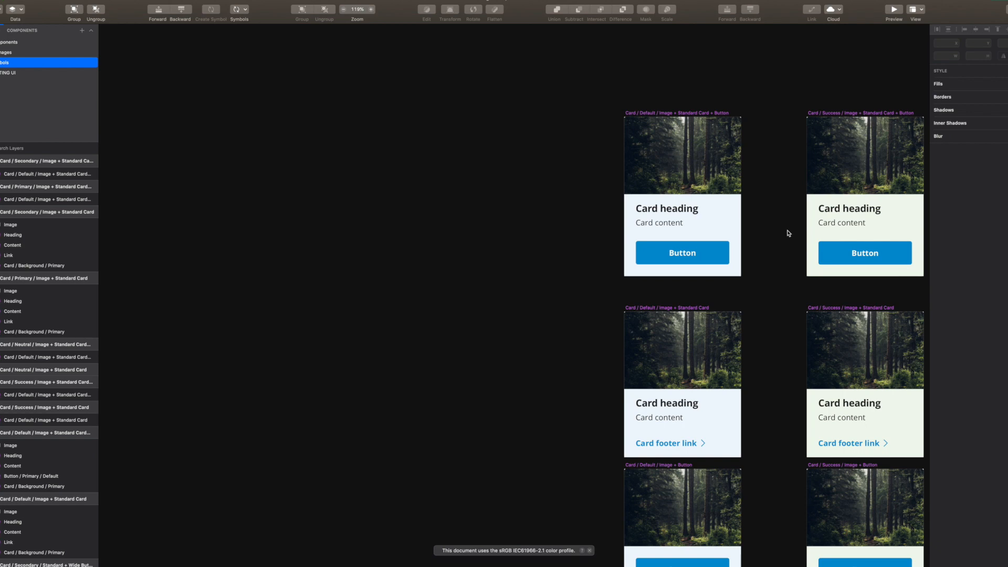
left_click_drag(806, 228, 455, 222)
left_click(798, 216)
left_click_drag(734, 218, 385, 221)
scroll(385, 221, "right", 8)
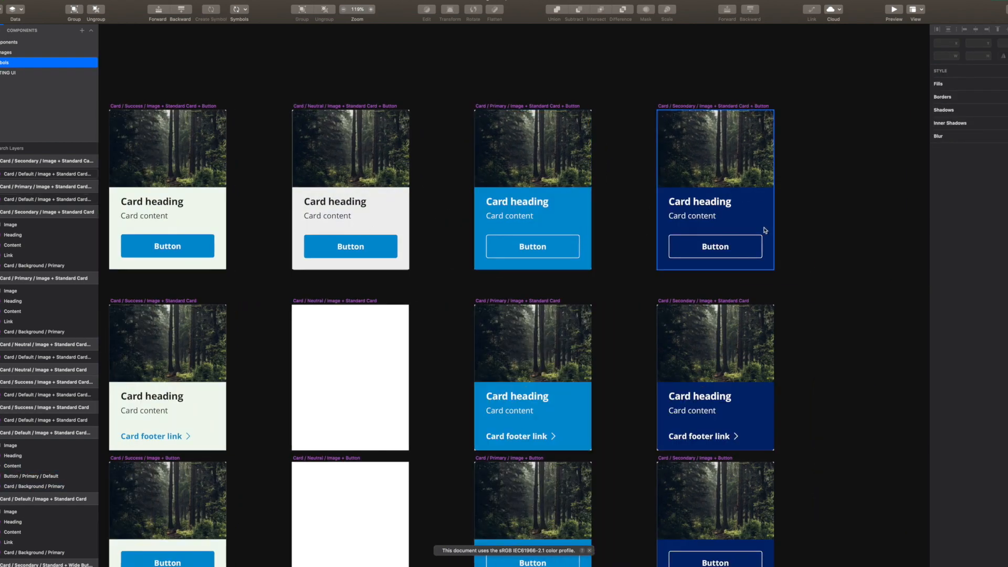
scroll(641, 219, "left", 6)
scroll(641, 220, "down", 2)
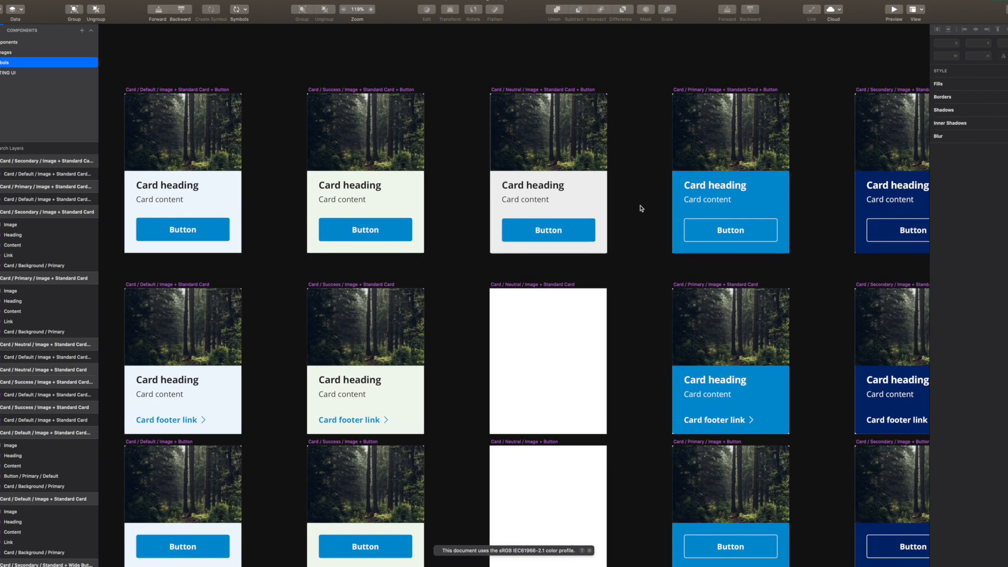
scroll(641, 208, "down", 5)
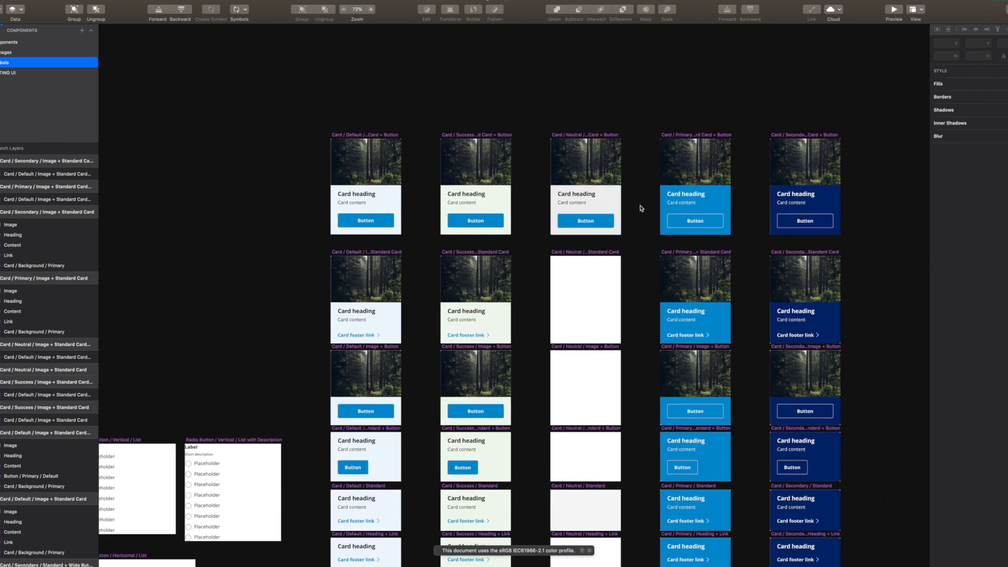
left_click_drag(641, 208, 595, 200)
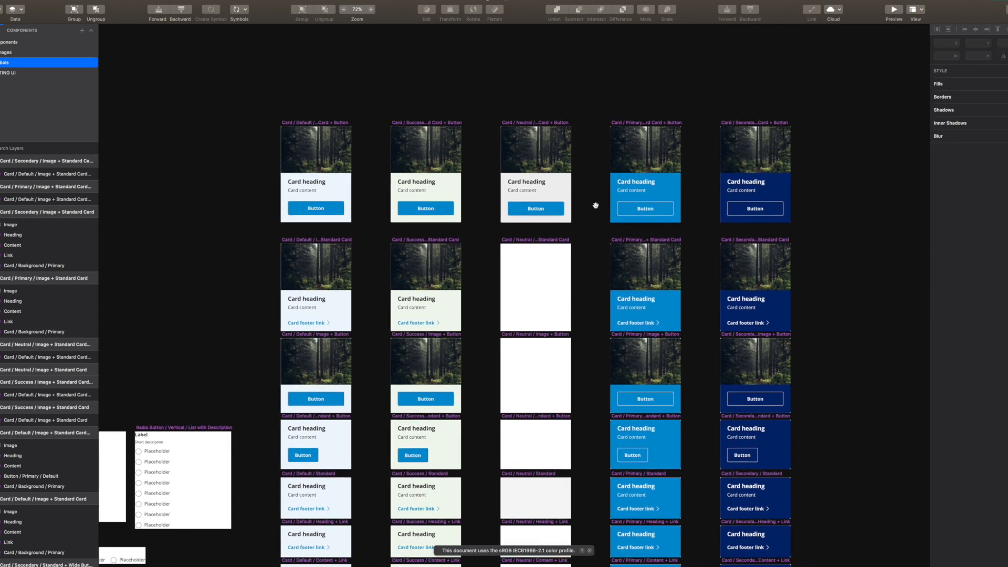
left_click_drag(595, 205, 594, 200)
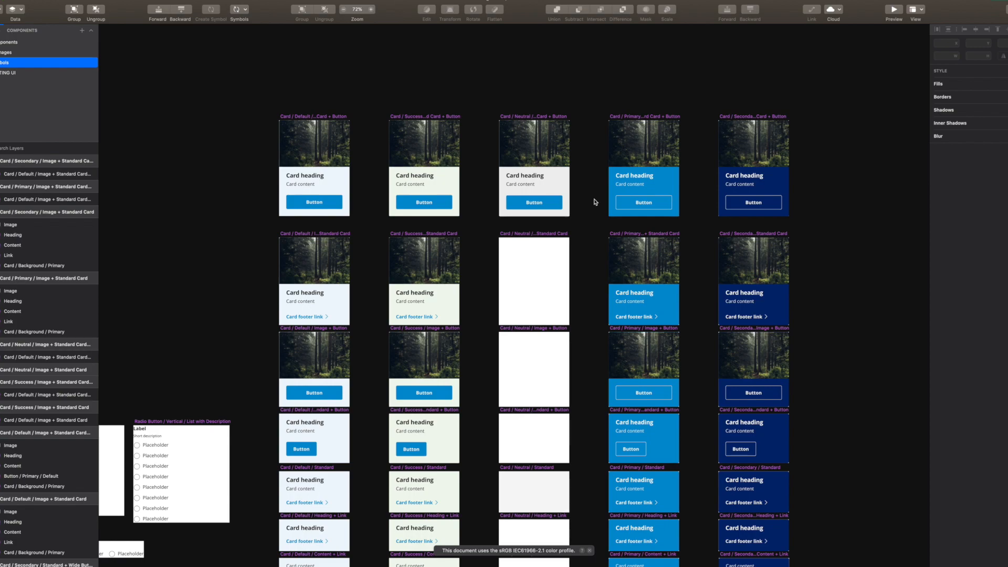